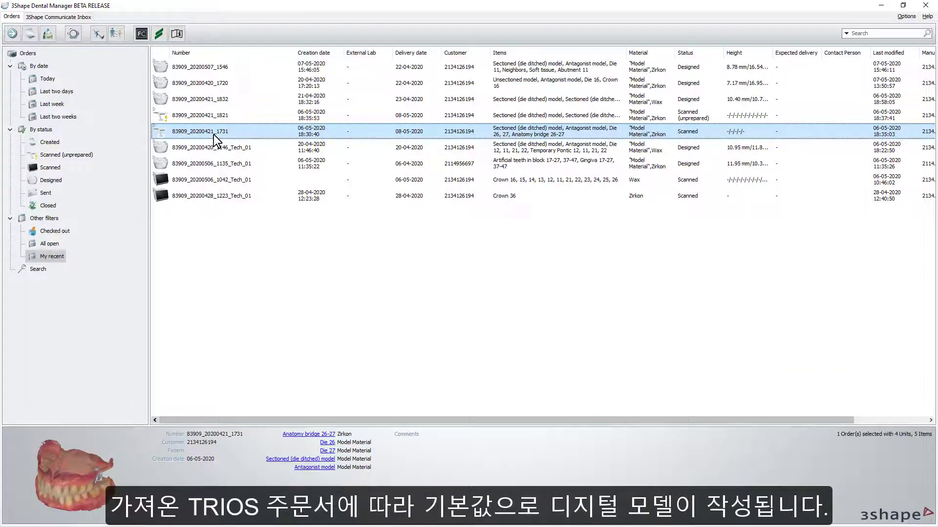
Inspect an existing order via Modify, then bring up a new blank Order Form for a Model
{"action": "right_click", "coordinate": [213, 135]}
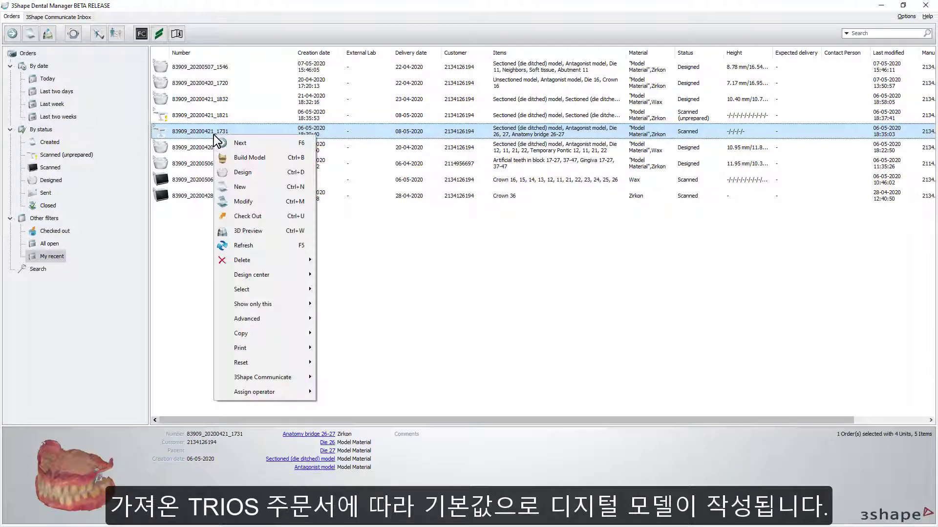
{"action": "left_click", "coordinate": [245, 200]}
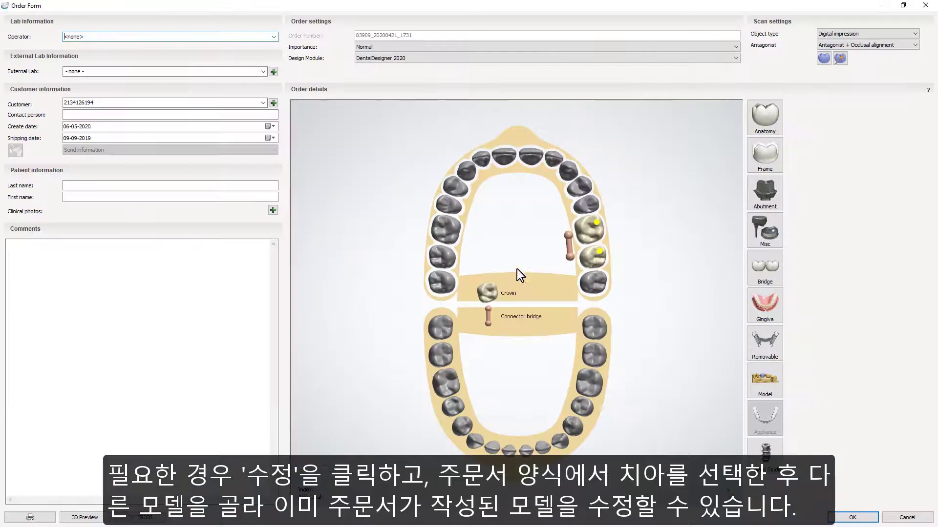
{"action": "left_click", "coordinate": [591, 236]}
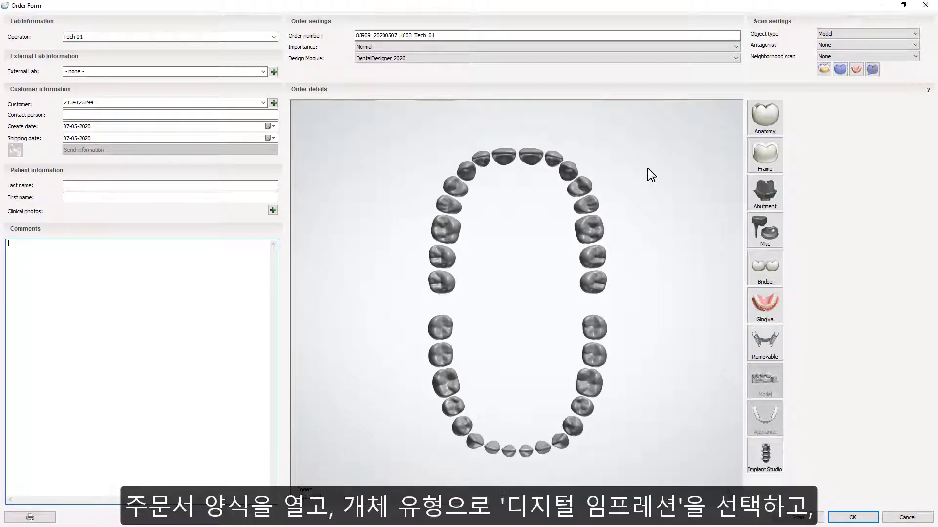
Set the object type to Digital impression and mark tooth 11 as an abutment
{"action": "left_click", "coordinate": [831, 34]}
{"action": "left_click", "coordinate": [831, 43]}
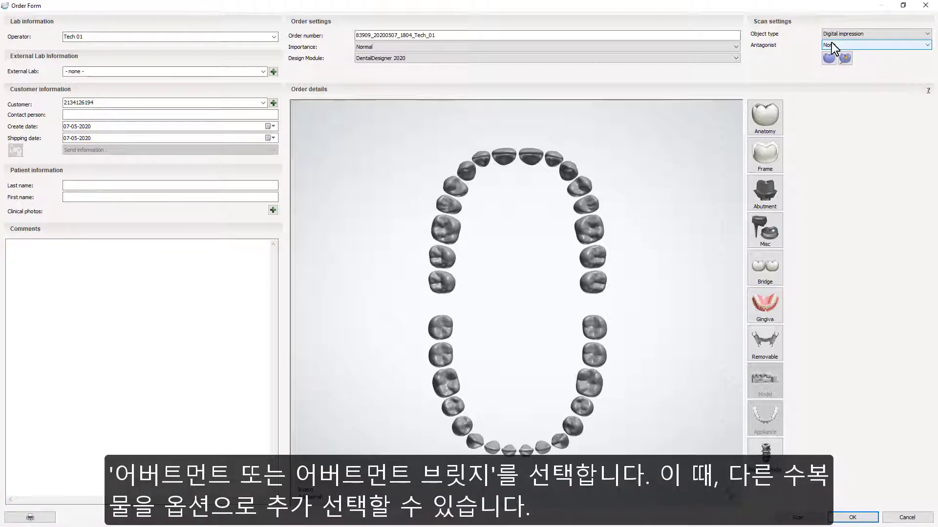
{"action": "left_click", "coordinate": [509, 153]}
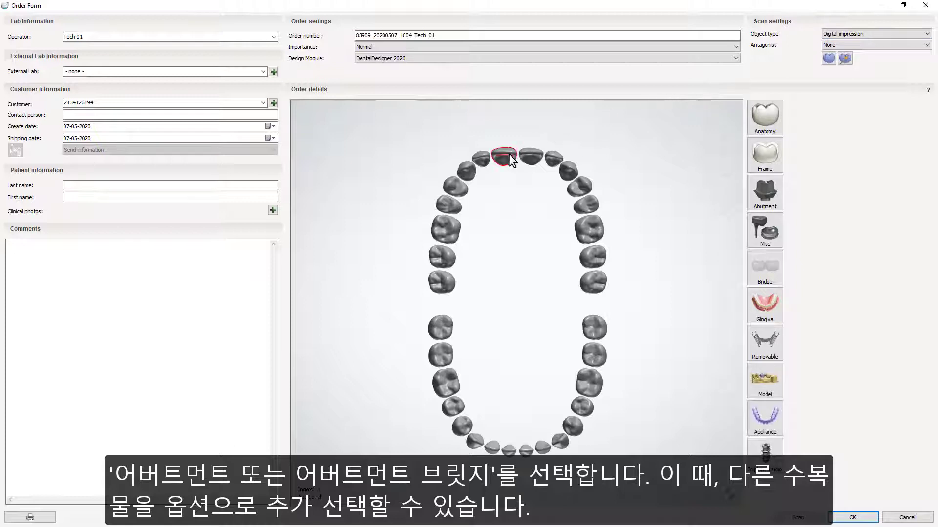
{"action": "left_click", "coordinate": [757, 205]}
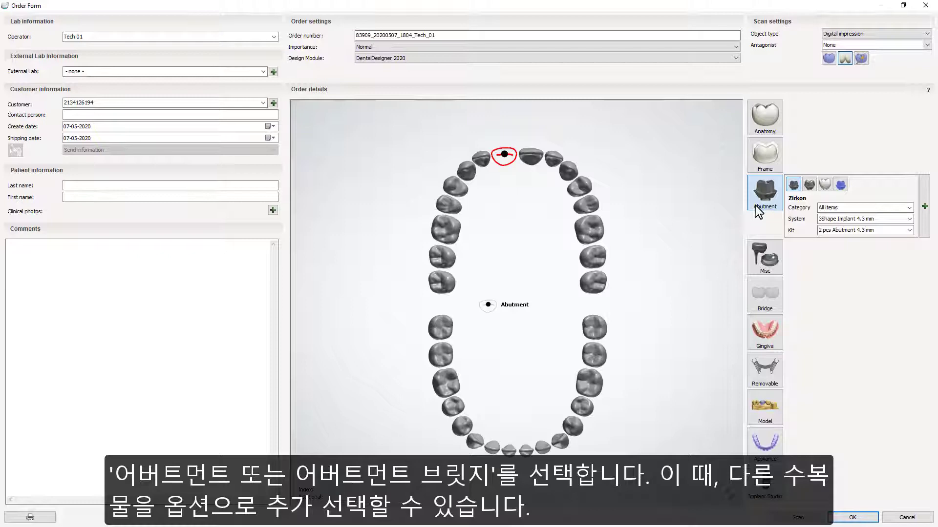
Add an antagonist and a digital model to the order, then confirm it
{"action": "left_click", "coordinate": [832, 45]}
{"action": "left_click", "coordinate": [833, 61]}
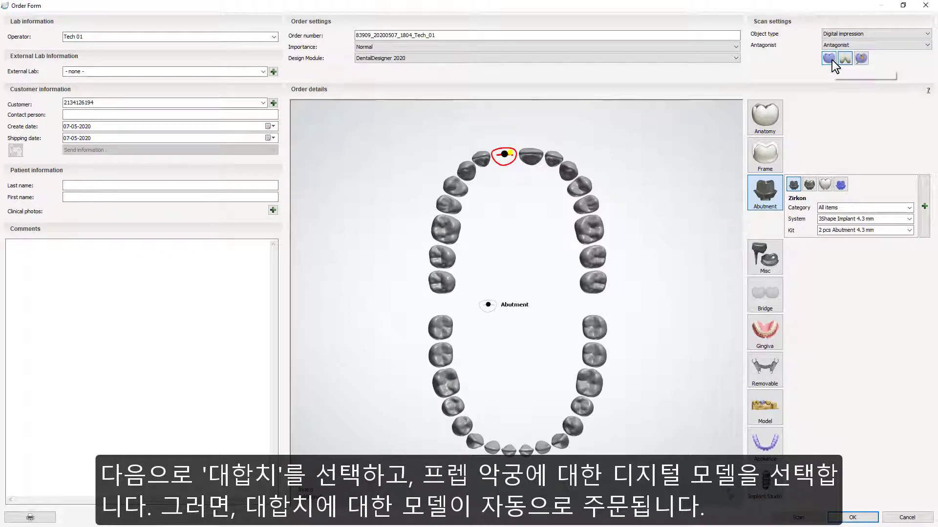
{"action": "left_click", "coordinate": [774, 400]}
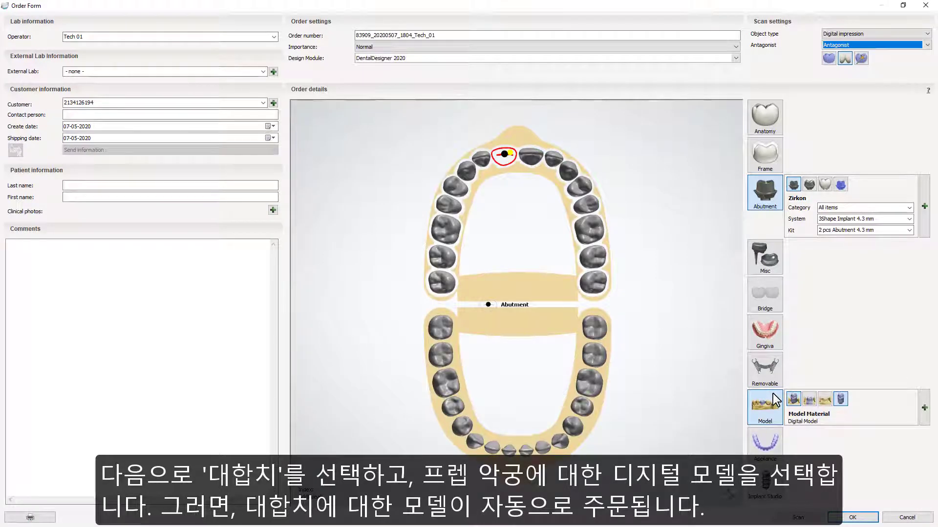
{"action": "left_click", "coordinate": [843, 520]}
Import the scans for the new order and advance to the Insertion direction step
{"action": "right_click", "coordinate": [242, 84]}
{"action": "left_click", "coordinate": [254, 90]}
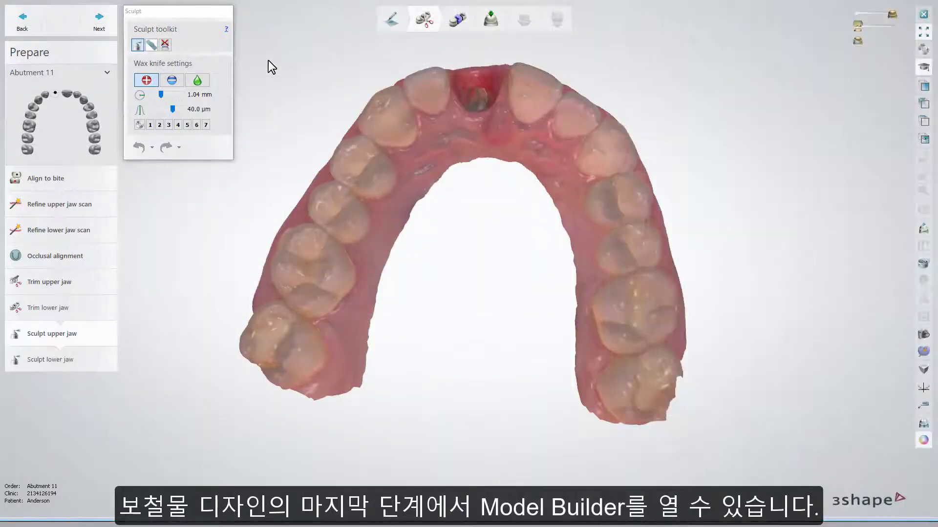
{"action": "left_click", "coordinate": [449, 28]}
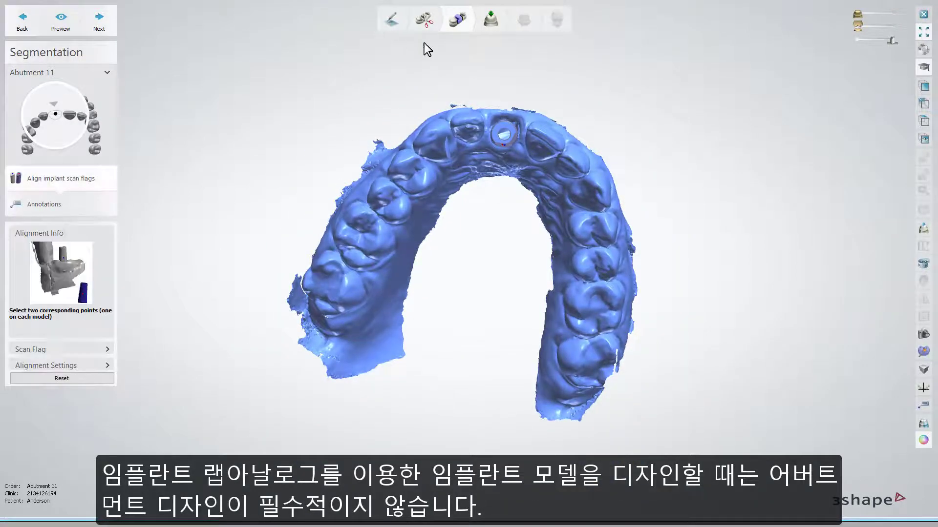
{"action": "left_click", "coordinate": [480, 22]}
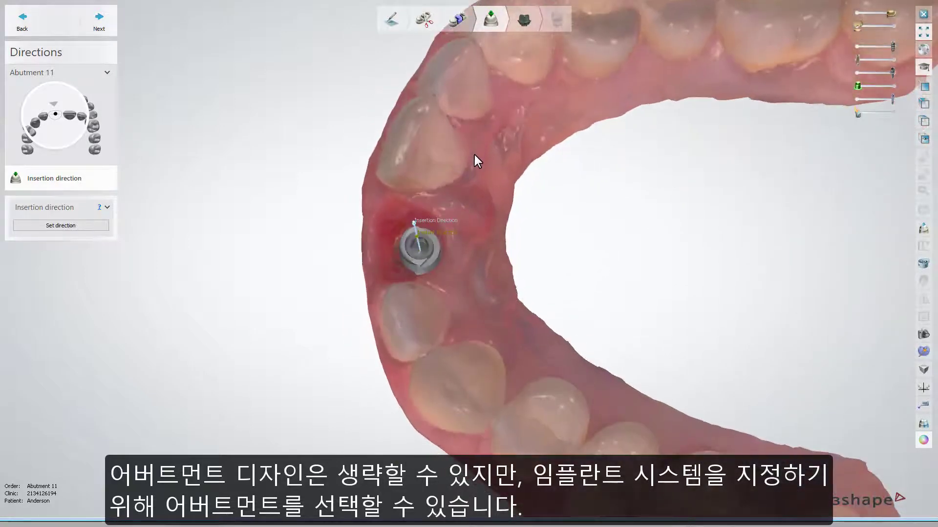
Close Dental Designer, saving the design, and start Build Model on the order
{"action": "left_click", "coordinate": [922, 12]}
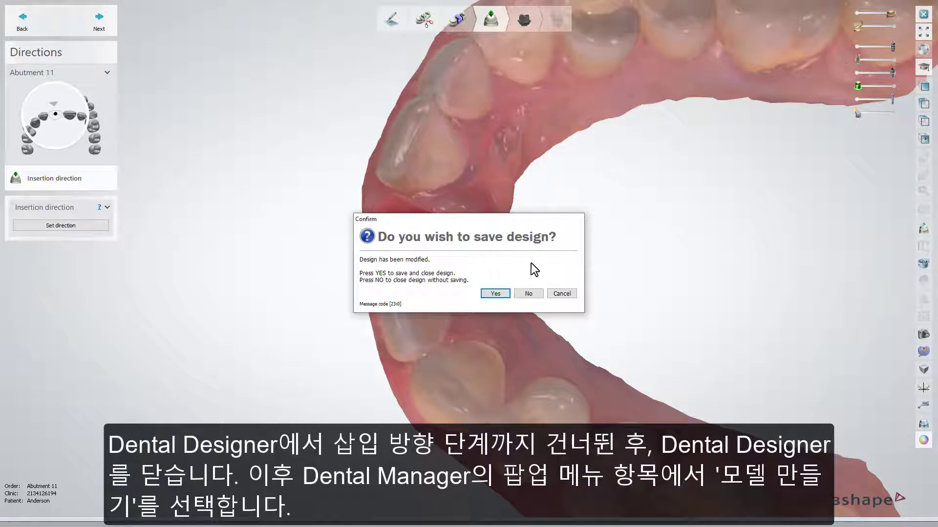
{"action": "left_click", "coordinate": [508, 292]}
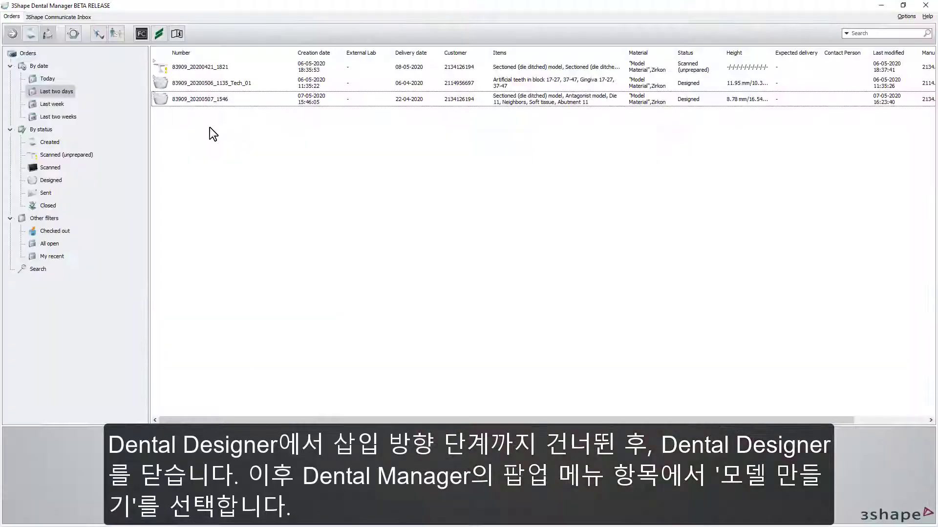
{"action": "right_click", "coordinate": [215, 96]}
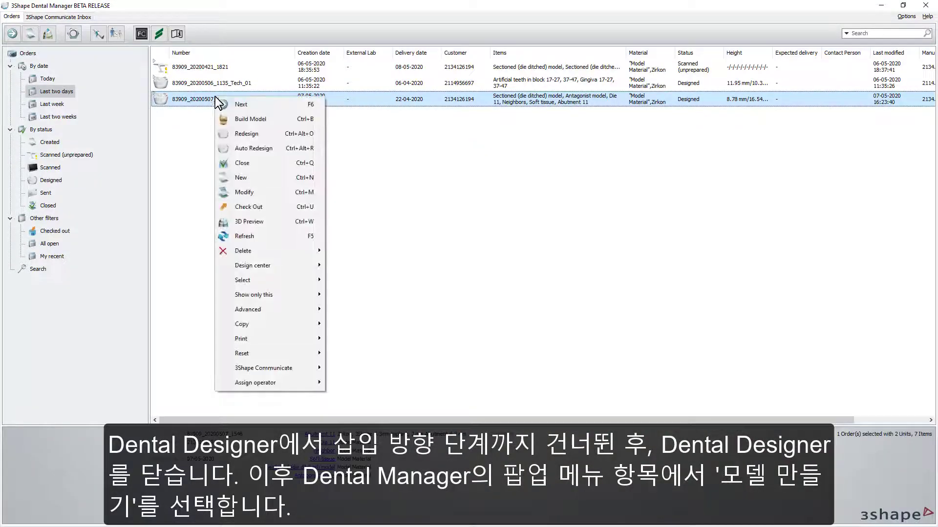
{"action": "left_click", "coordinate": [276, 122]}
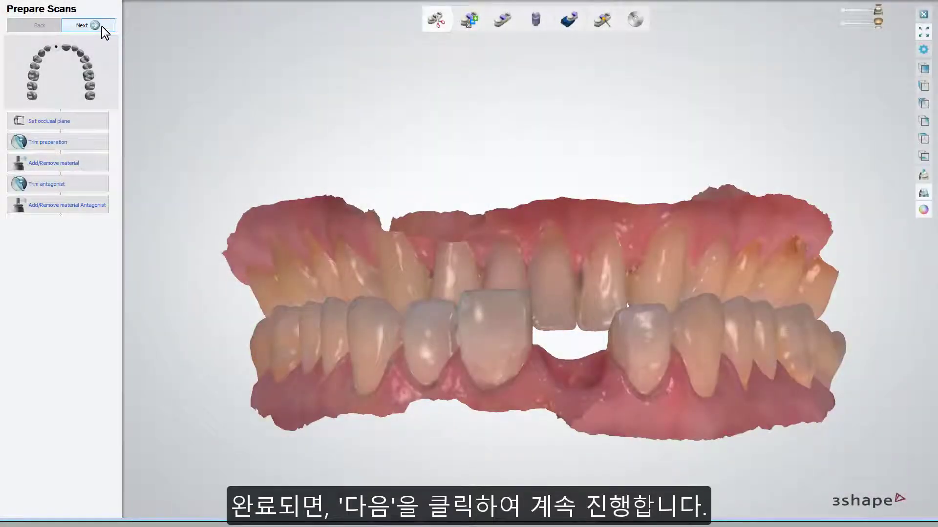
Move from Prepare Scans on to the Combine with Design step
{"action": "left_click", "coordinate": [100, 29]}
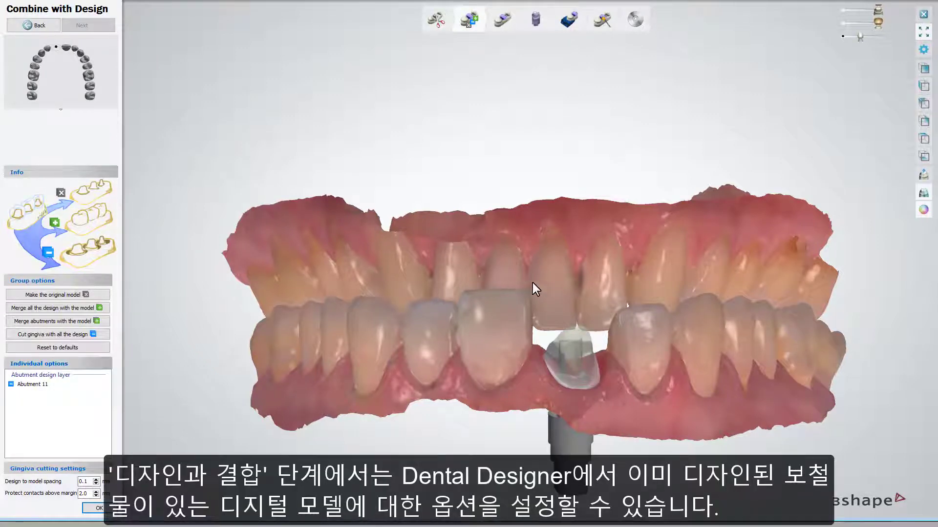
Combine the abutment 11 design using 'Cut gingiva with all the design', tweaking its transparency, and confirm
{"action": "scroll", "coordinate": [537, 283], "scroll_direction": "up", "scroll_amount": 5}
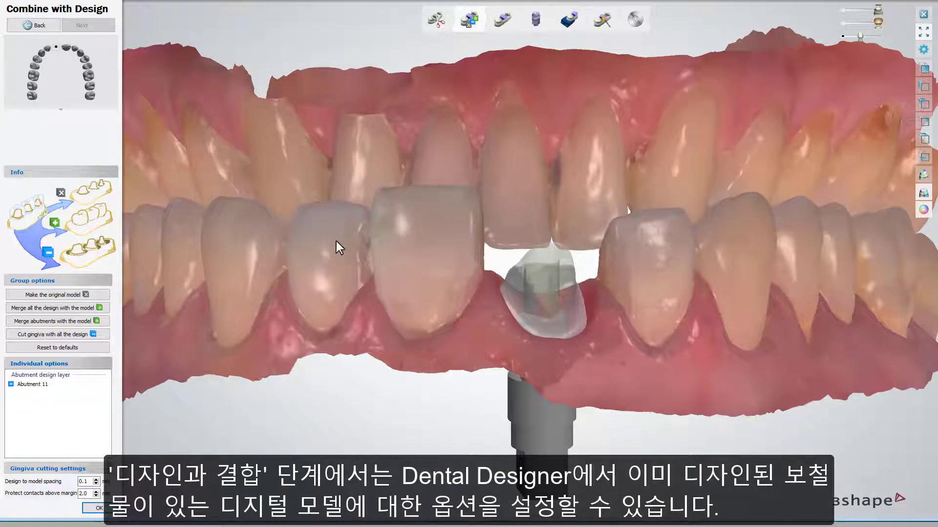
{"action": "left_click", "coordinate": [105, 321]}
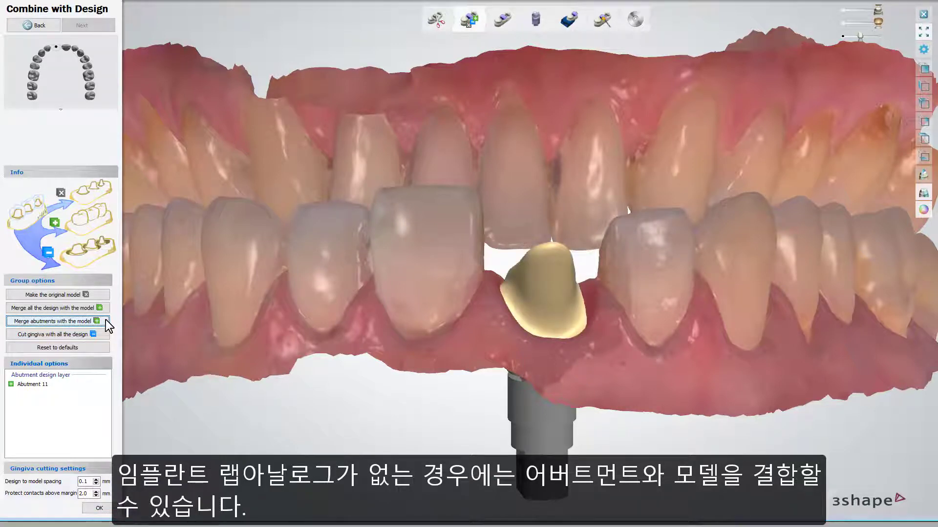
{"action": "left_click", "coordinate": [105, 336]}
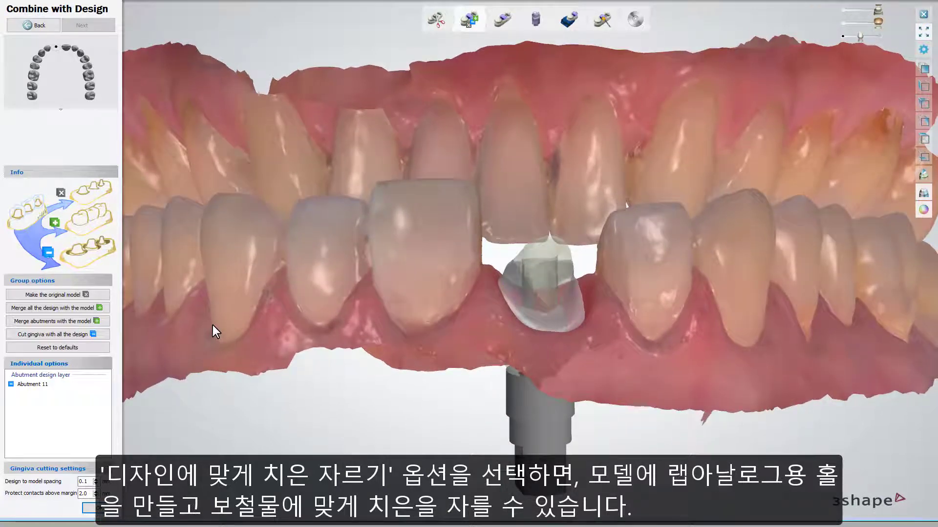
{"action": "left_click", "coordinate": [102, 291]}
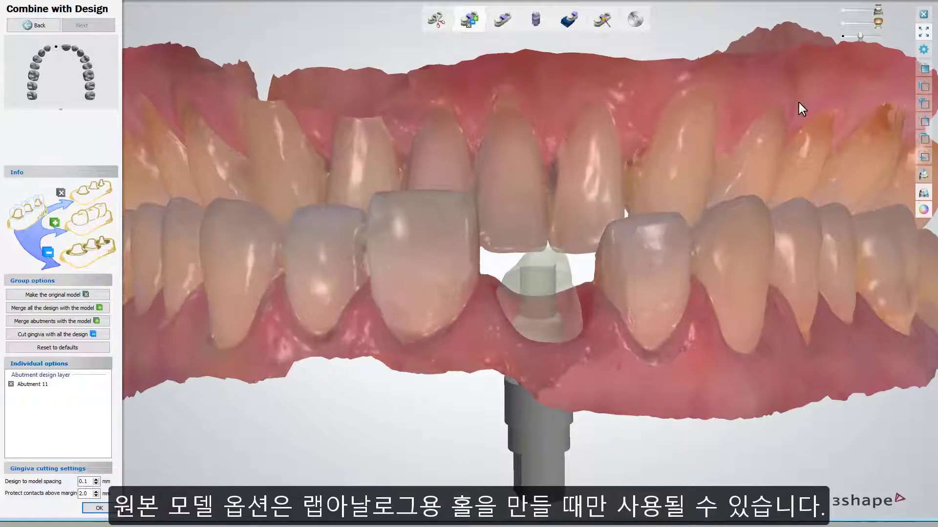
{"action": "left_click_drag", "start_coordinate": [858, 37], "coordinate": [866, 39]}
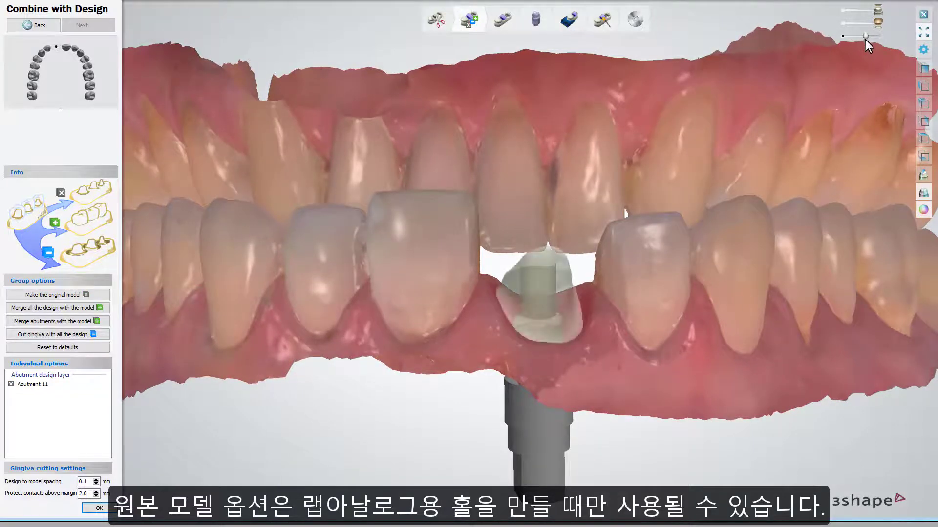
{"action": "left_click", "coordinate": [111, 334]}
{"action": "left_click", "coordinate": [106, 509]}
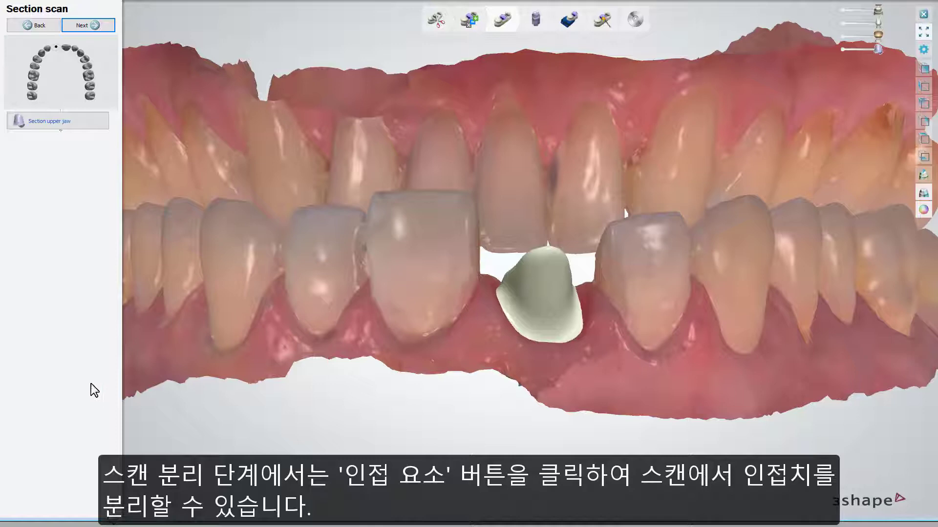
Section the two upper teeth flanking abutment 11 as separate dies and go to Generate dies
{"action": "left_click", "coordinate": [91, 121]}
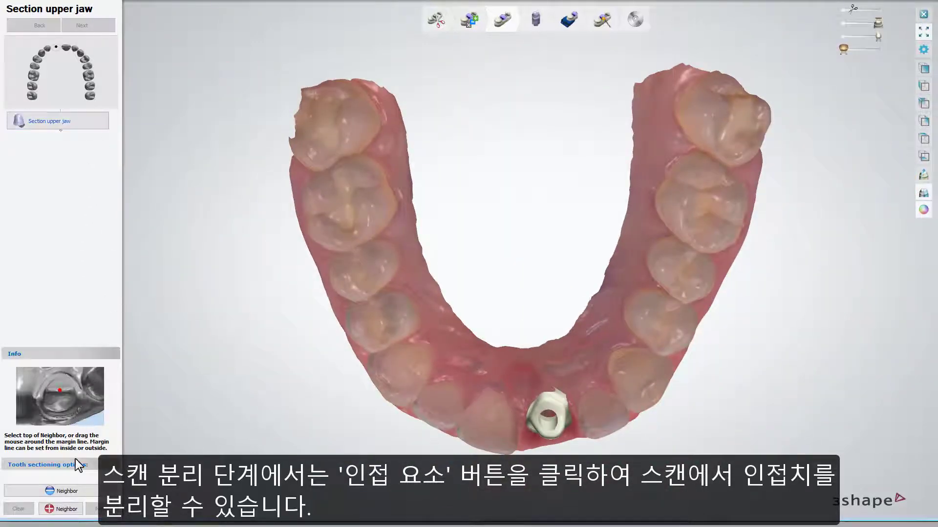
{"action": "left_click", "coordinate": [64, 509]}
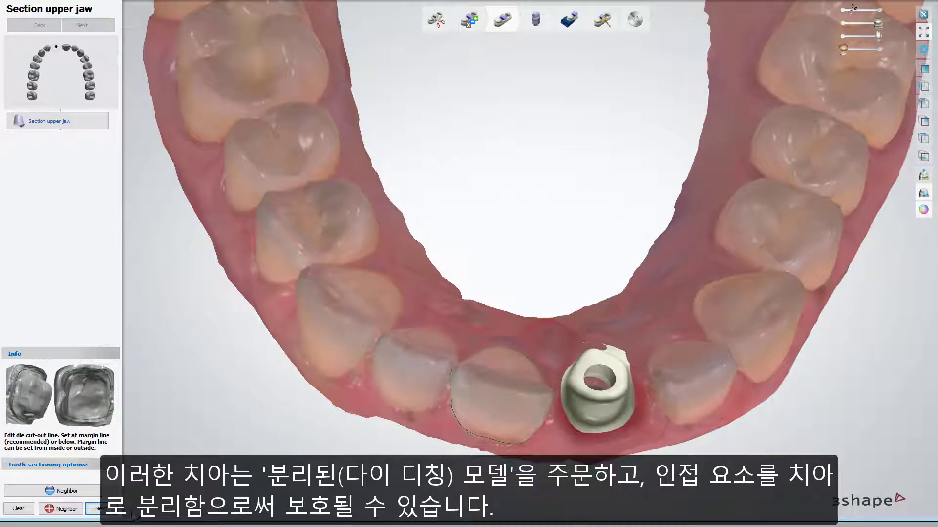
{"action": "left_click", "coordinate": [94, 509]}
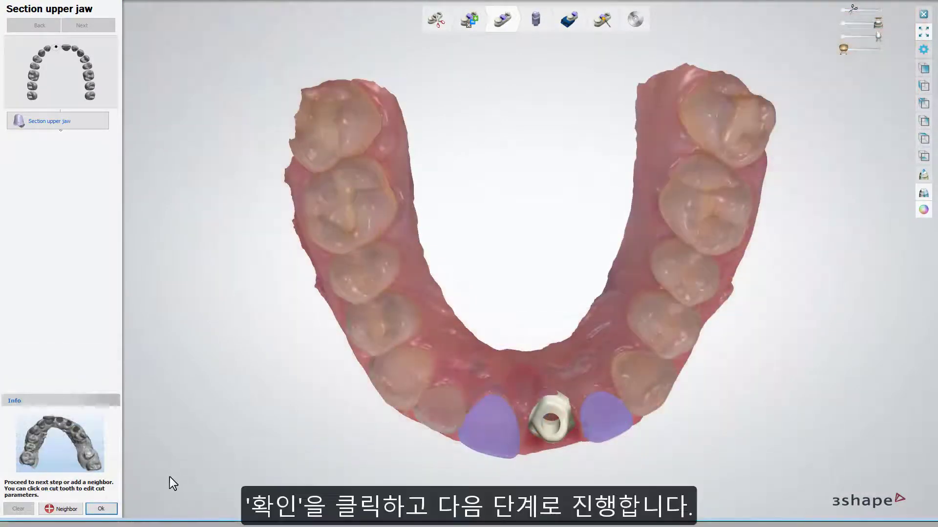
{"action": "left_click", "coordinate": [101, 509]}
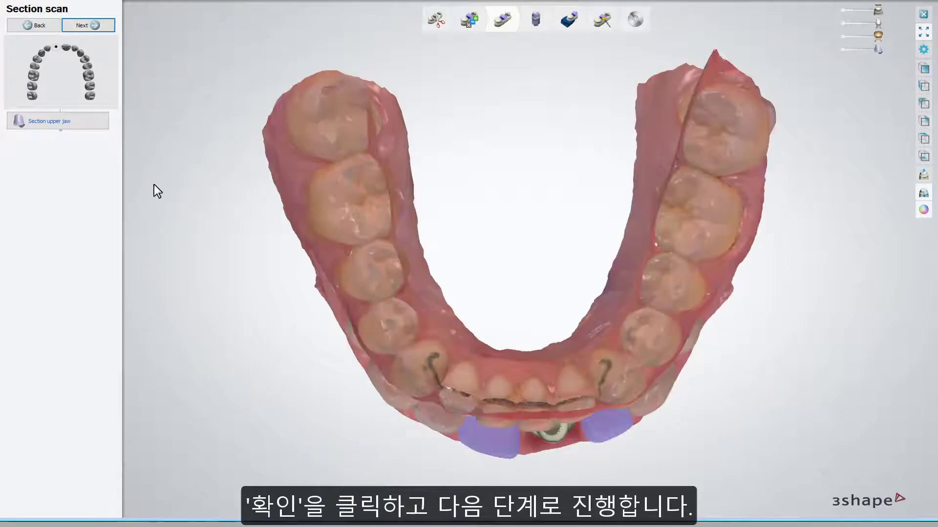
{"action": "left_click", "coordinate": [110, 30]}
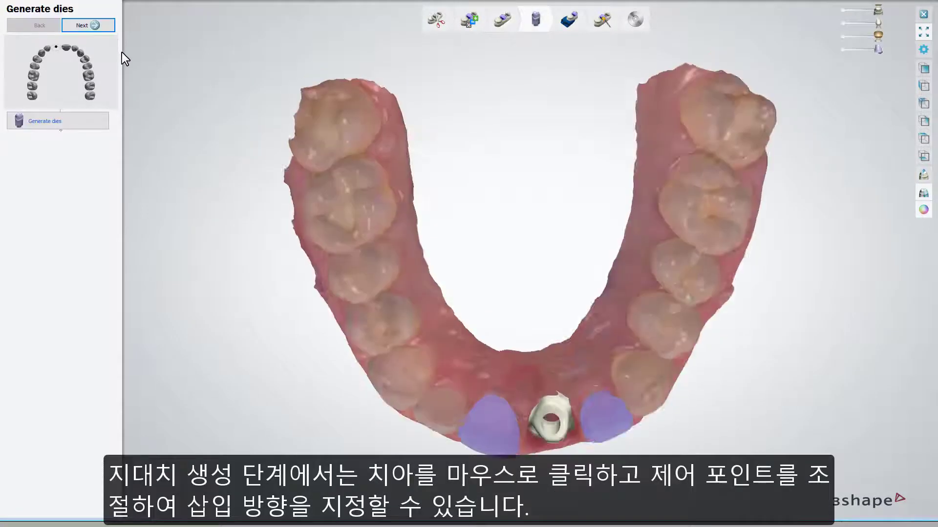
Redirect the neighbor die's insertion direction, apply it, and accept the generated dies
{"action": "left_click", "coordinate": [104, 118]}
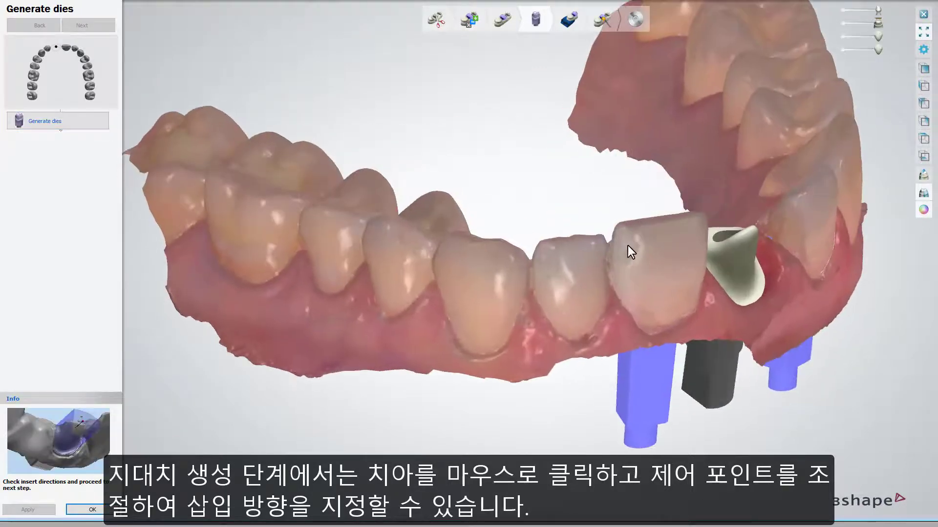
{"action": "left_click", "coordinate": [635, 240]}
{"action": "left_click_drag", "start_coordinate": [659, 204], "coordinate": [641, 305]}
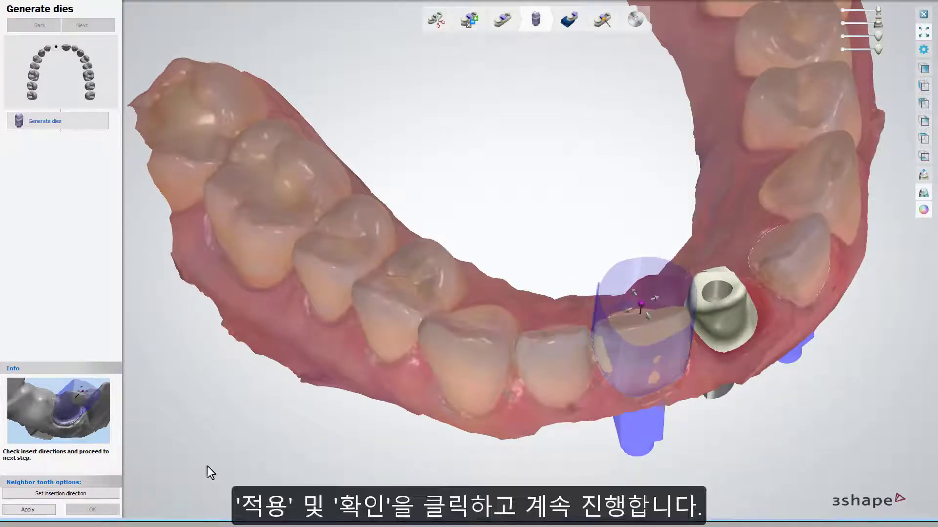
{"action": "left_click", "coordinate": [47, 509]}
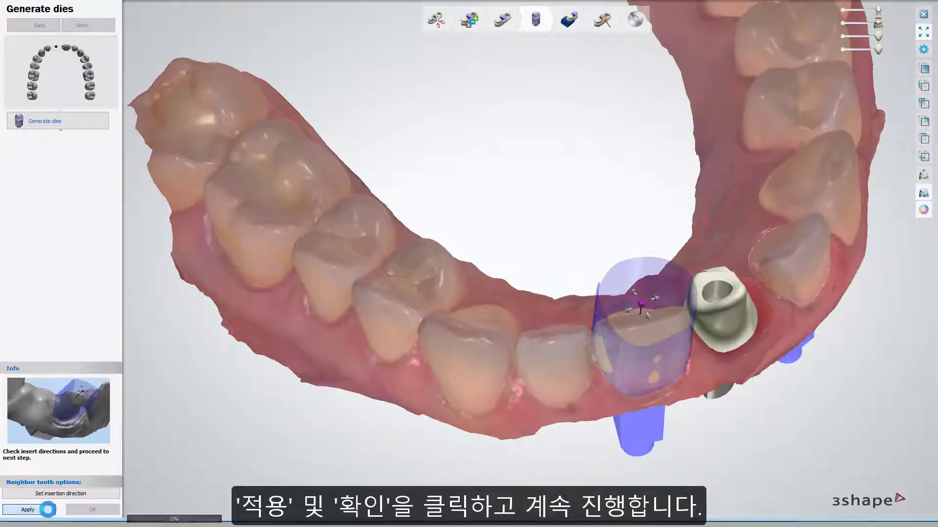
{"action": "left_click", "coordinate": [92, 509]}
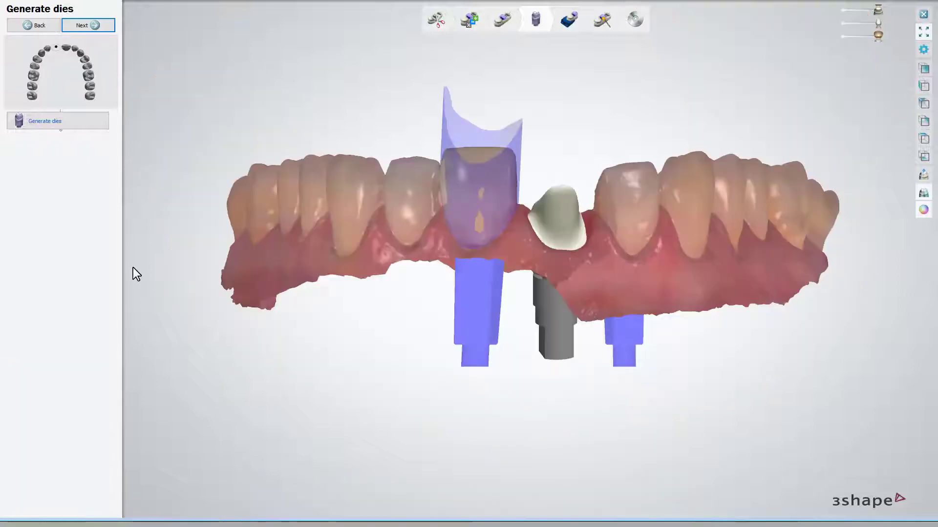
{"action": "left_click", "coordinate": [104, 26]}
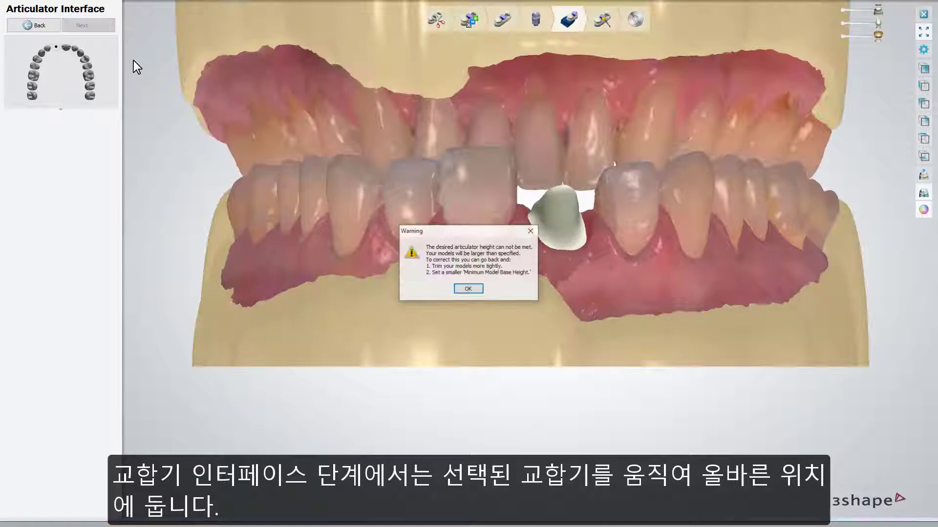
Dismiss the articulator height warning and change the ID tag text to '3Shape Implant model'
{"action": "left_click", "coordinate": [463, 289]}
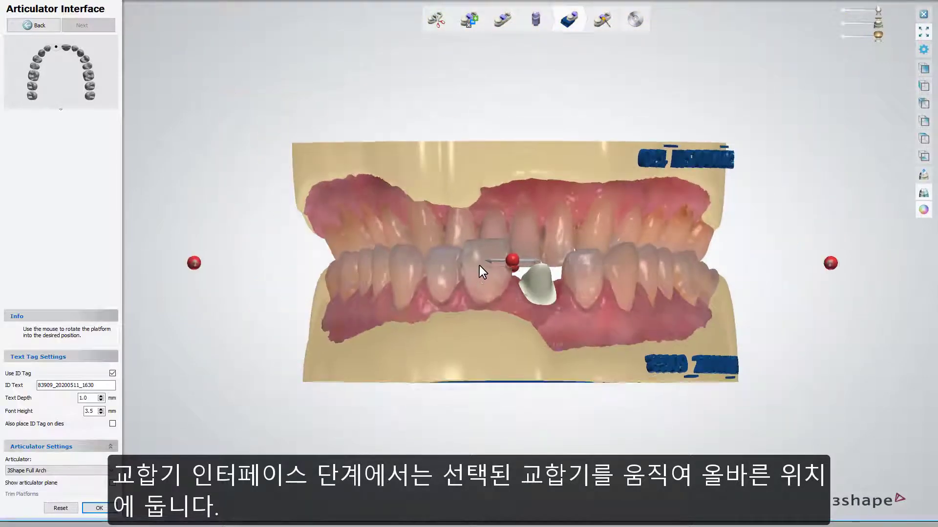
{"action": "right_click_drag", "start_coordinate": [479, 266], "coordinate": [477, 161]}
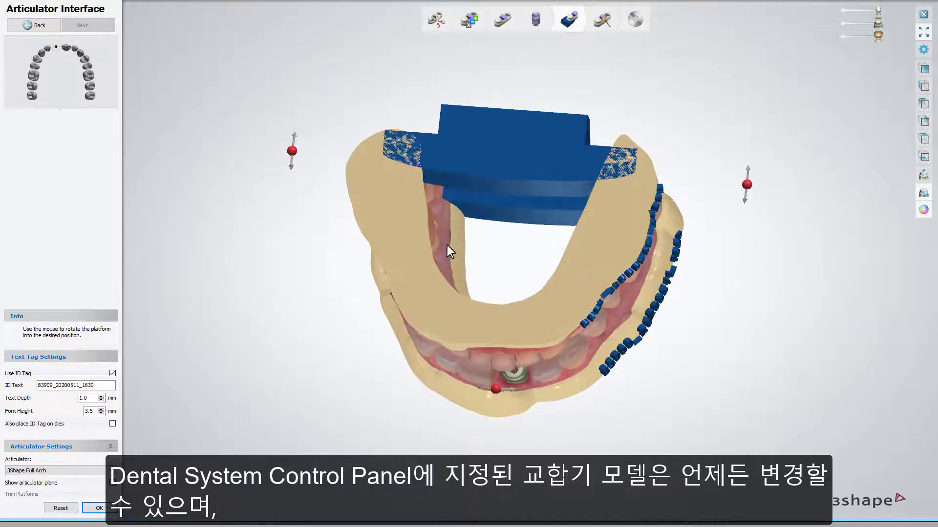
{"action": "right_click_drag", "start_coordinate": [447, 246], "coordinate": [464, 241]}
{"action": "mouse_move", "coordinate": [739, 183]}
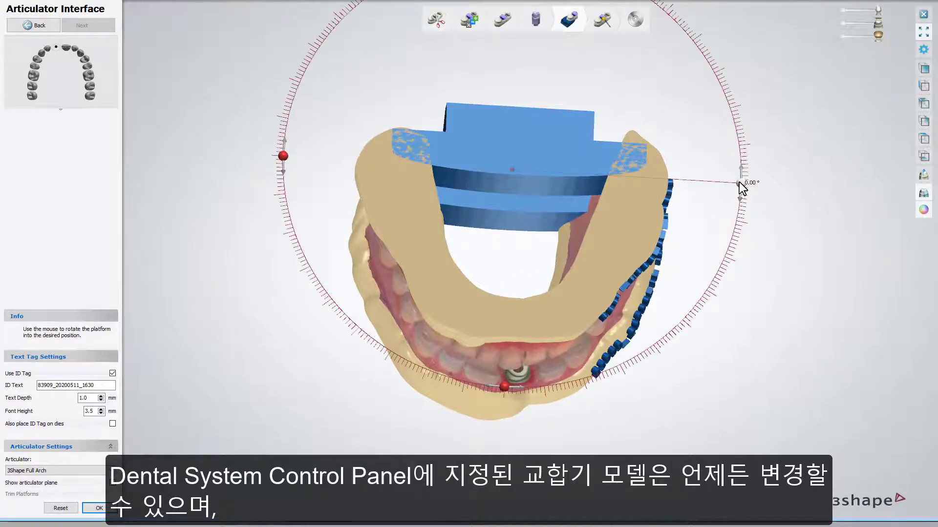
{"action": "right_click_drag", "start_coordinate": [735, 186], "coordinate": [302, 332]}
{"action": "double_click", "coordinate": [105, 386]}
{"action": "type", "text": "3S"}
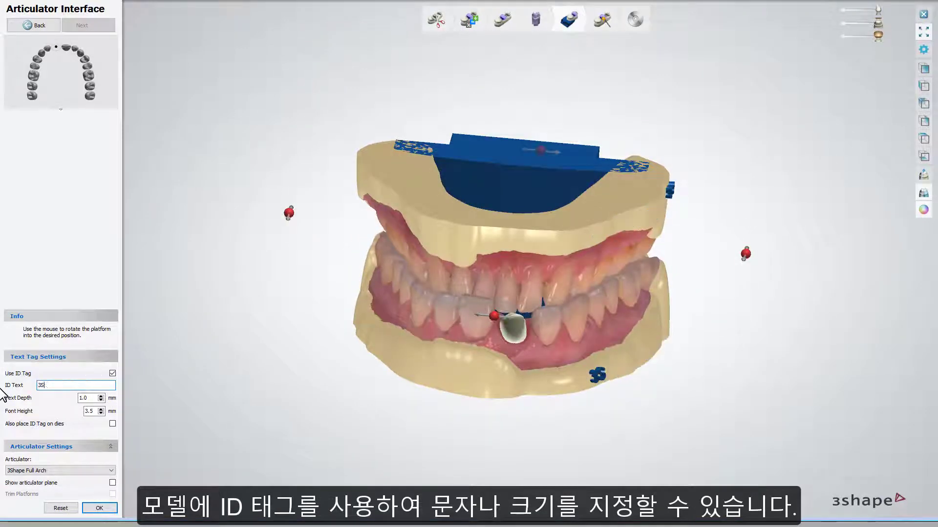
{"action": "type", "text": "hape Implant model"}
{"action": "mouse_move", "coordinate": [342, 342]}
{"action": "right_mouse_down"}
{"action": "mouse_move", "coordinate": [408, 337]}
{"action": "mouse_move", "coordinate": [370, 320]}
{"action": "mouse_move", "coordinate": [359, 338]}
{"action": "right_mouse_up"}
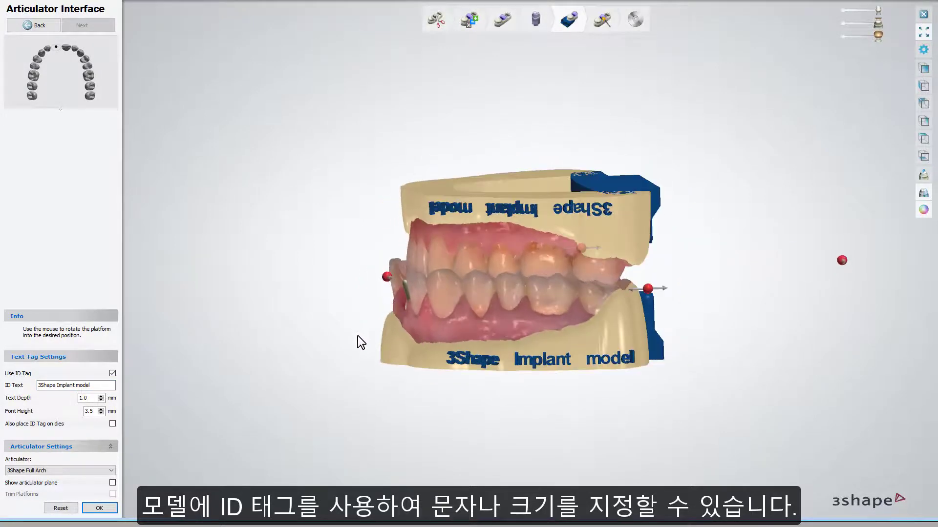
Set the ID tag to 0.8 mm depth and 3.0 mm font height, then accept
{"action": "left_click", "coordinate": [100, 401]}
{"action": "left_click", "coordinate": [100, 400]}
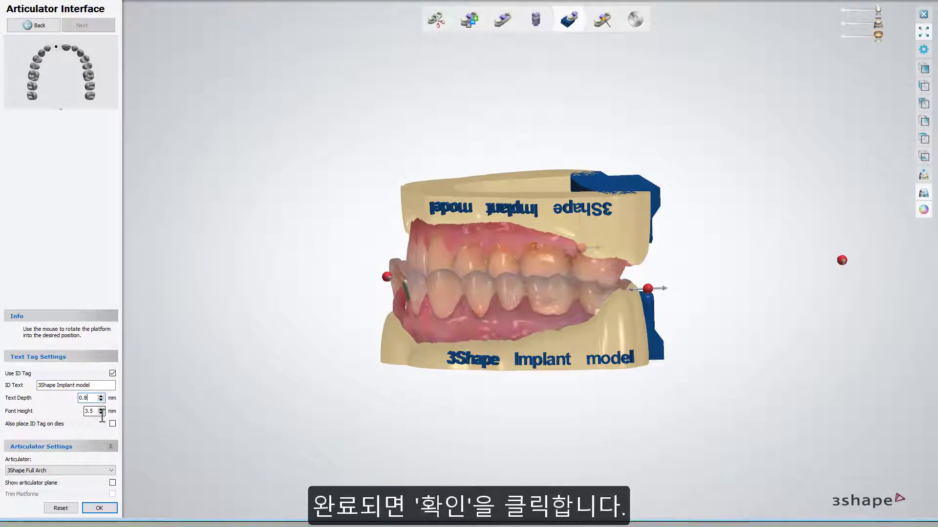
{"action": "left_click", "coordinate": [101, 412]}
{"action": "left_click", "coordinate": [100, 413]}
{"action": "left_click", "coordinate": [101, 413]}
{"action": "left_click", "coordinate": [101, 412]}
{"action": "left_click", "coordinate": [100, 413]}
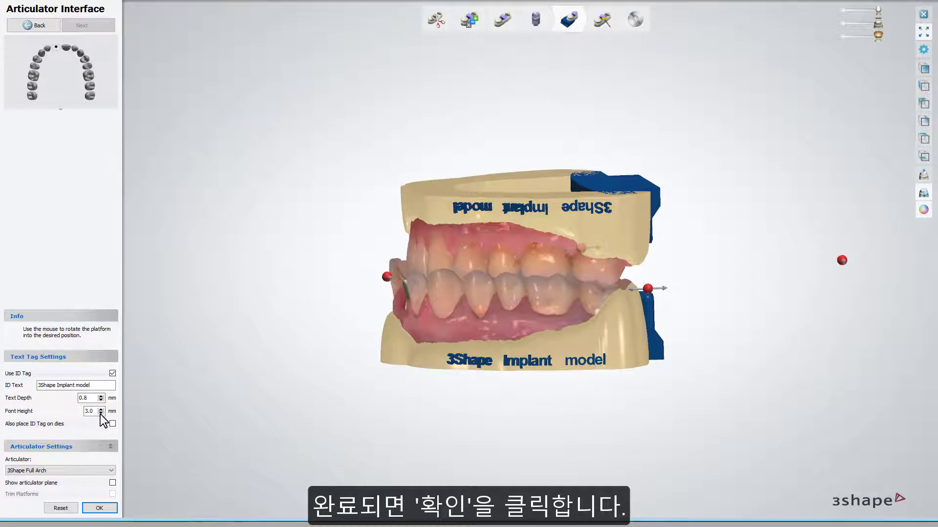
{"action": "left_click", "coordinate": [99, 508]}
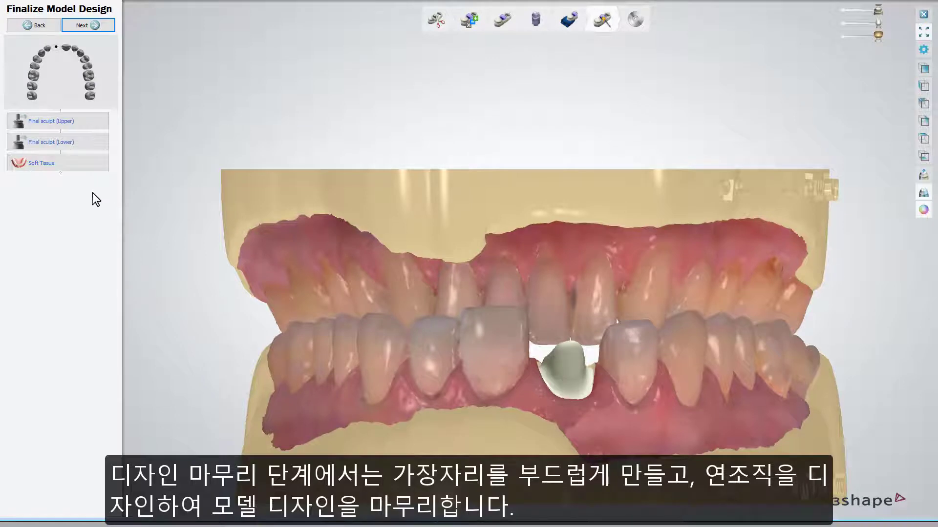
Add a soft-tissue section at the implant gap and raise its horizontal cut line
{"action": "left_click", "coordinate": [84, 161]}
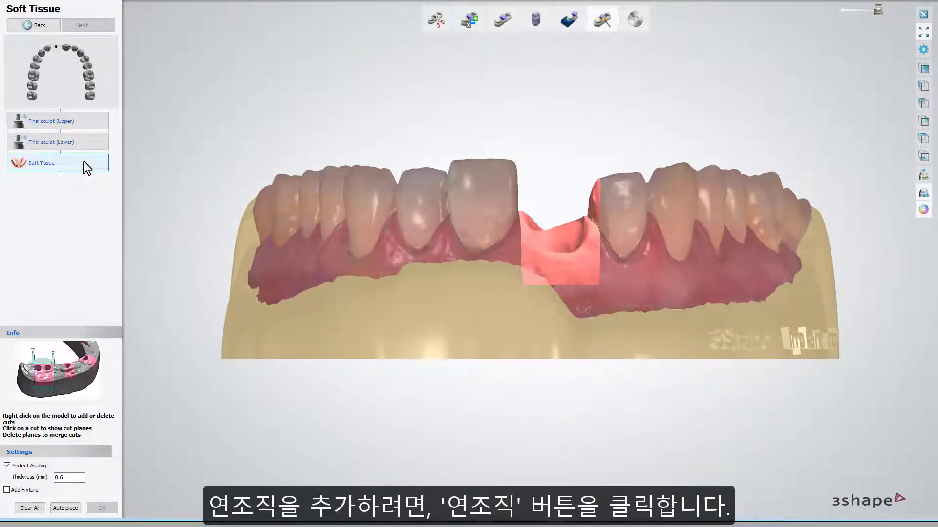
{"action": "left_click", "coordinate": [521, 248]}
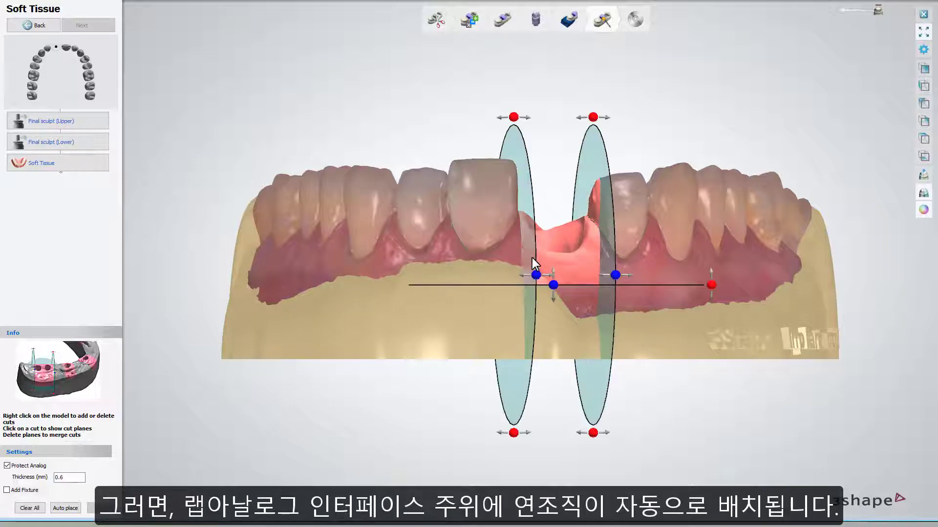
{"action": "left_click_drag", "start_coordinate": [556, 287], "coordinate": [558, 270]}
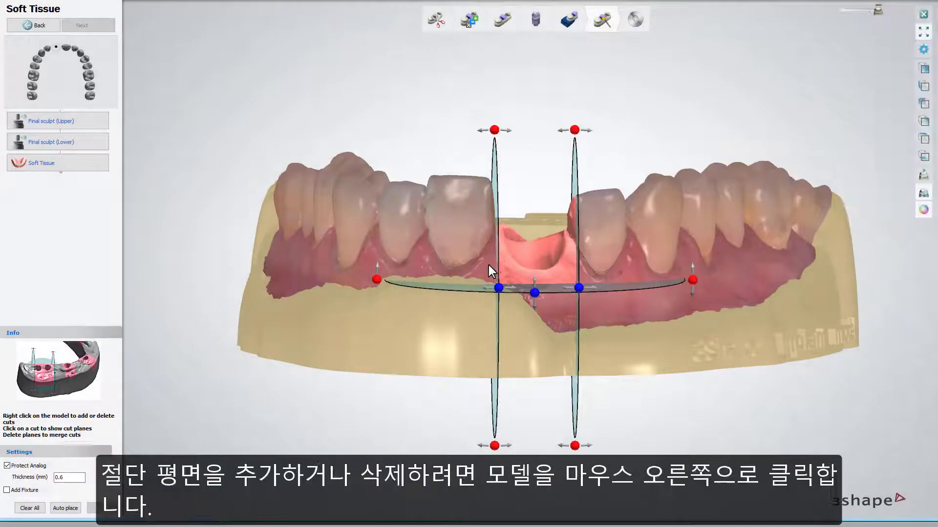
Fine-tune the left and right soft-tissue cut planes around the implant analog
{"action": "right_click", "coordinate": [488, 265]}
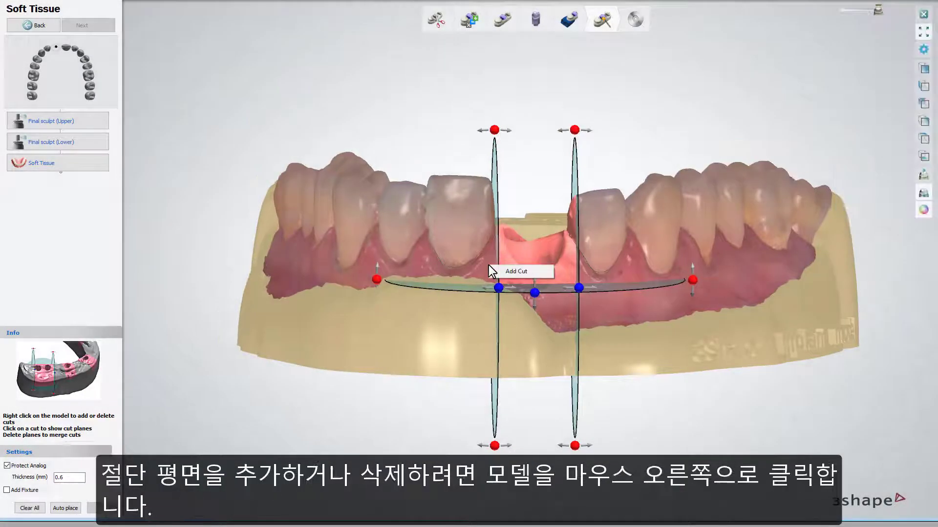
{"action": "right_click", "coordinate": [500, 256]}
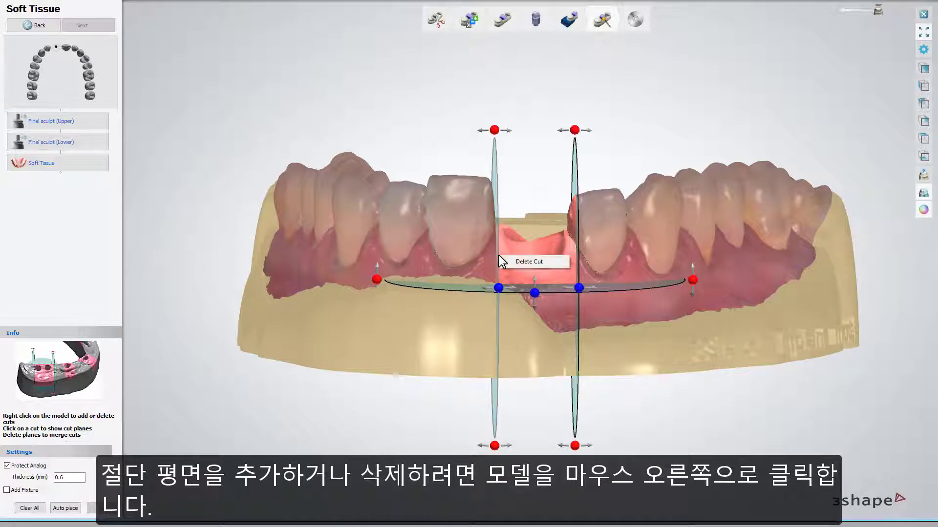
{"action": "left_click", "coordinate": [497, 272]}
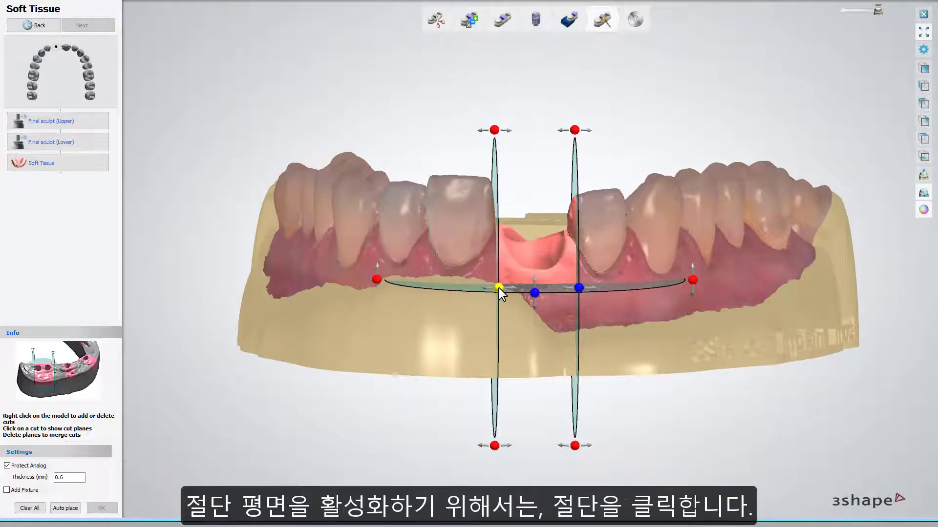
{"action": "left_click_drag", "start_coordinate": [499, 288], "coordinate": [502, 289]}
{"action": "right_click_drag", "start_coordinate": [464, 235], "coordinate": [467, 289]}
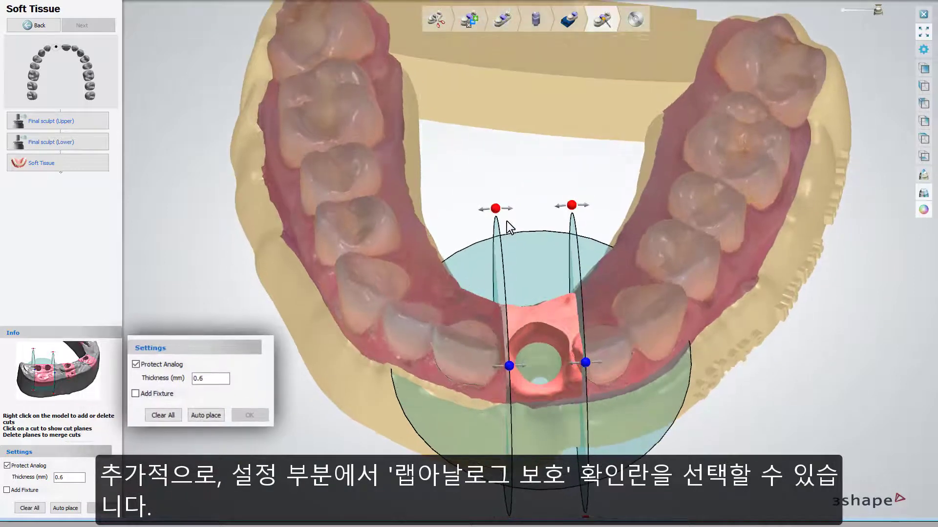
{"action": "left_click_drag", "start_coordinate": [495, 208], "coordinate": [500, 208]}
{"action": "left_click_drag", "start_coordinate": [509, 370], "coordinate": [507, 368]}
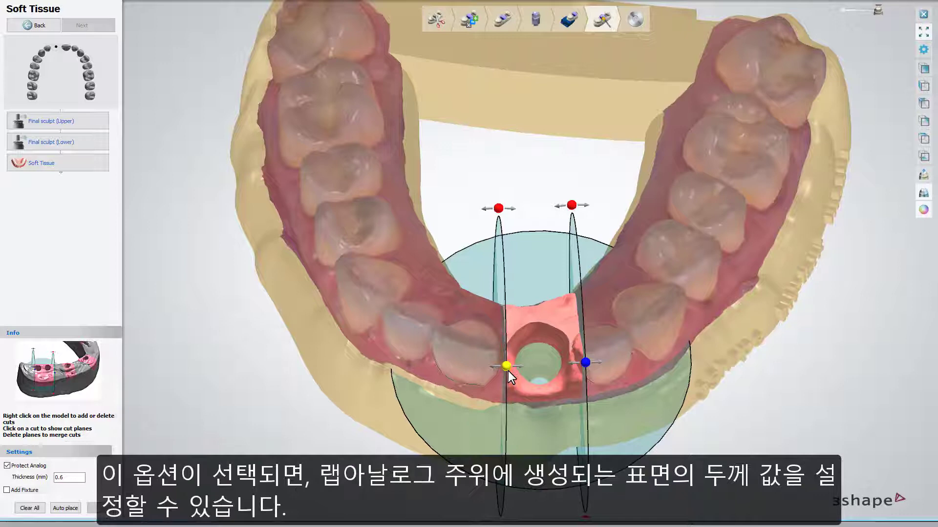
{"action": "left_click_drag", "start_coordinate": [585, 362], "coordinate": [575, 364]}
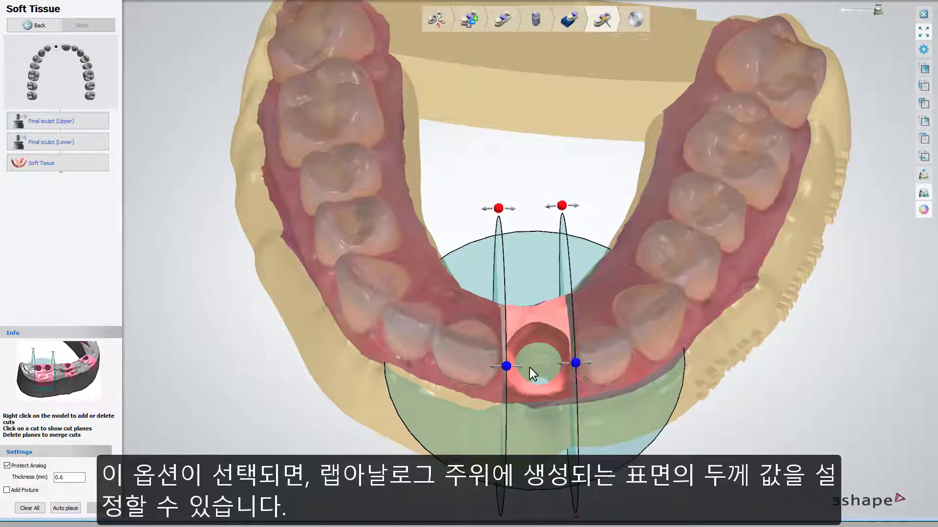
{"action": "left_click_drag", "start_coordinate": [506, 369], "coordinate": [508, 366]}
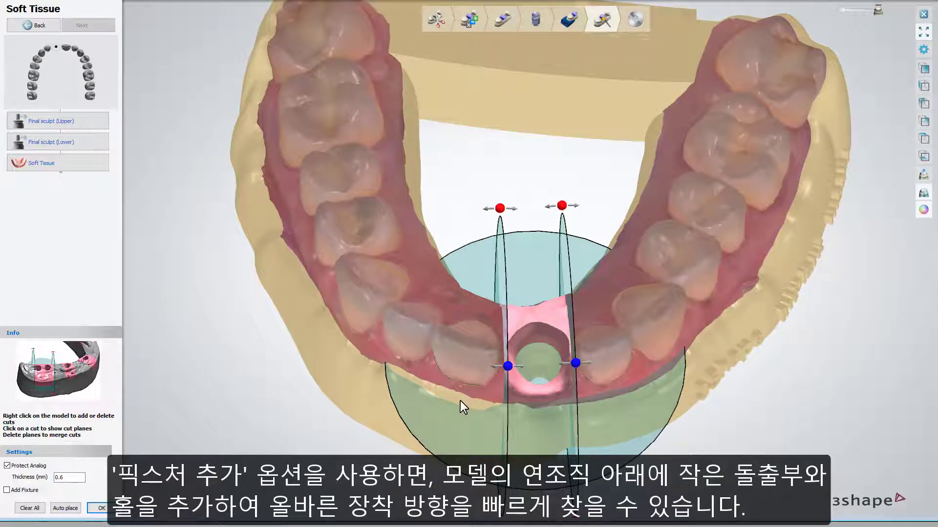
Enable Add Fixture beneath the soft tissue and accept the Soft Tissue step
{"action": "right_click_drag", "start_coordinate": [338, 437], "coordinate": [328, 393]}
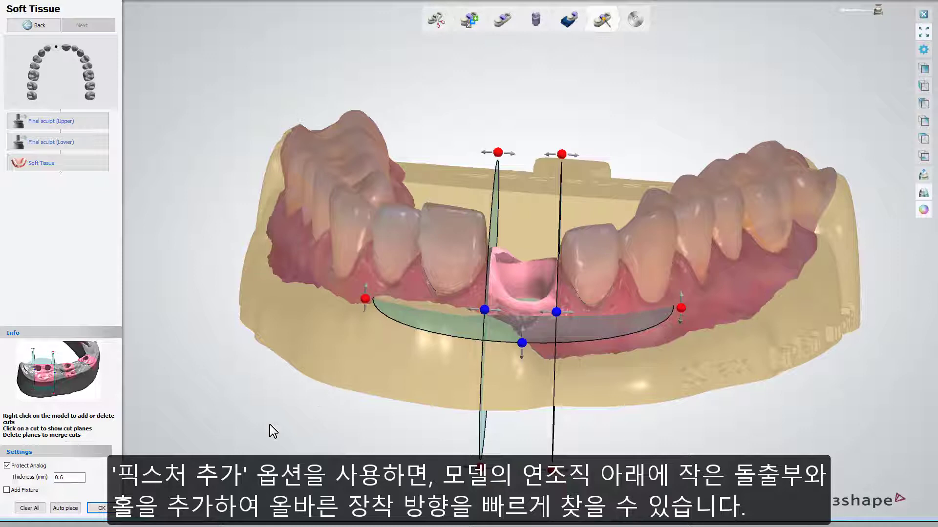
{"action": "left_click", "coordinate": [18, 493]}
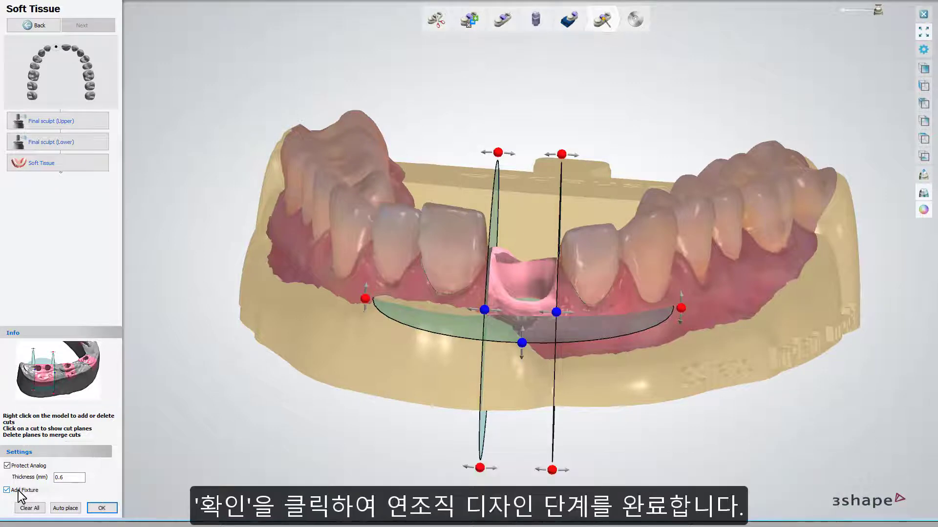
{"action": "left_click", "coordinate": [100, 509]}
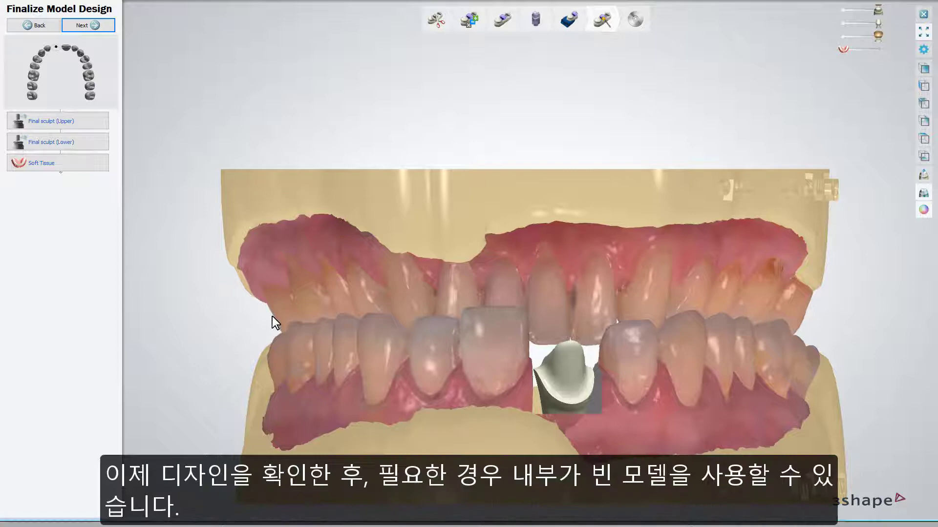
Enable Hollow model with 1.50 mm surface thickness under Model manufacture, then proceed to building the models
{"action": "mouse_move", "coordinate": [336, 303]}
{"action": "right_mouse_down"}
{"action": "mouse_move", "coordinate": [331, 314]}
{"action": "mouse_move", "coordinate": [334, 305]}
{"action": "right_mouse_up"}
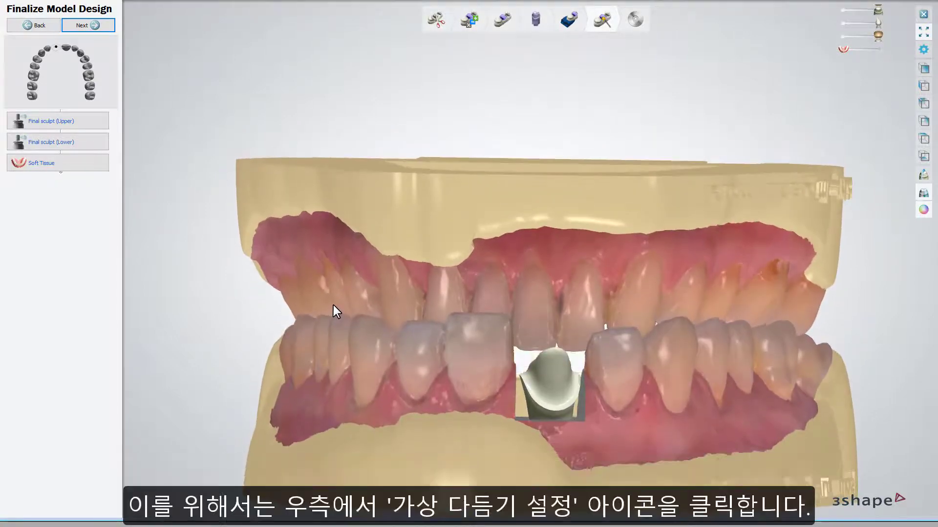
{"action": "left_click", "coordinate": [924, 50]}
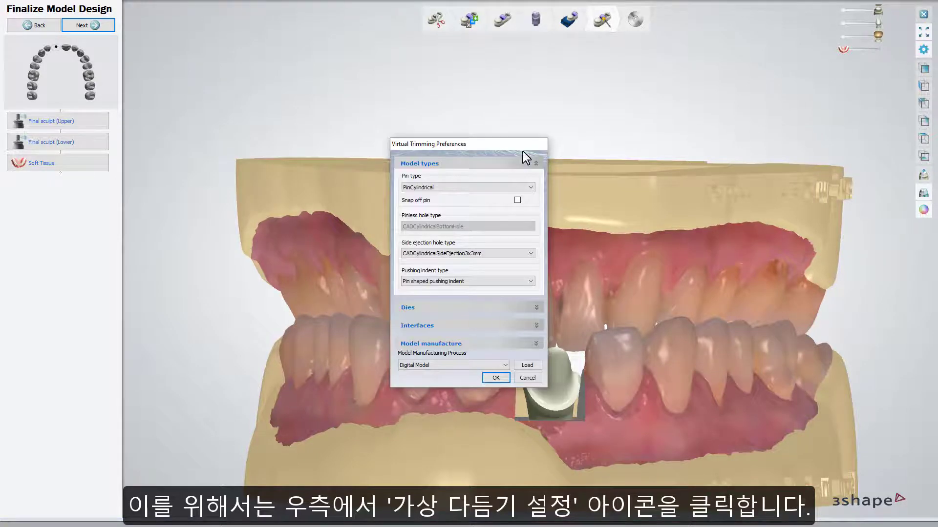
{"action": "left_click_drag", "start_coordinate": [491, 145], "coordinate": [494, 42]}
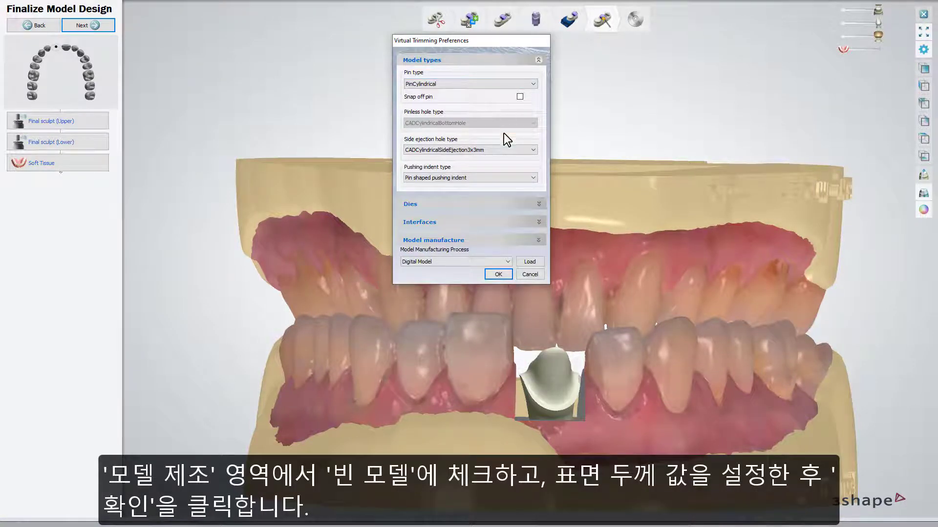
{"action": "left_click", "coordinate": [517, 239]}
{"action": "left_click", "coordinate": [518, 263]}
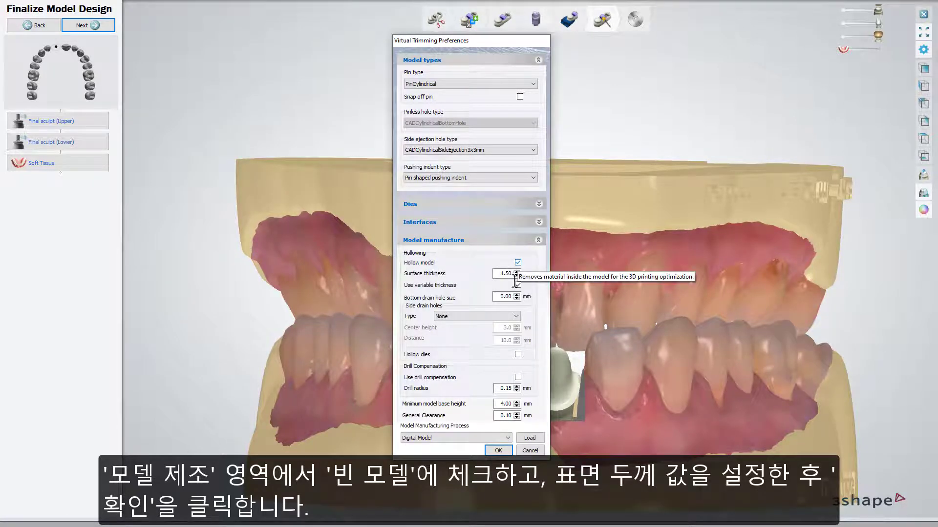
{"action": "left_click", "coordinate": [498, 450]}
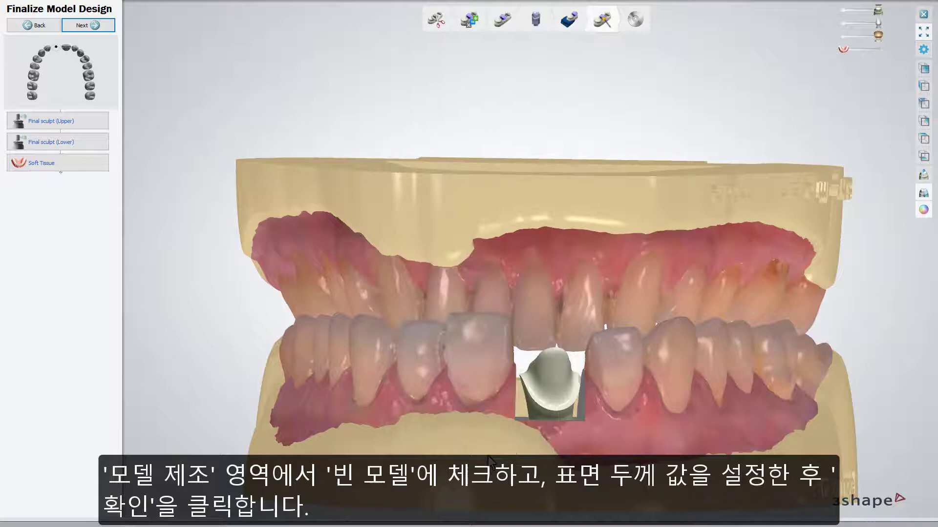
{"action": "left_click", "coordinate": [107, 34]}
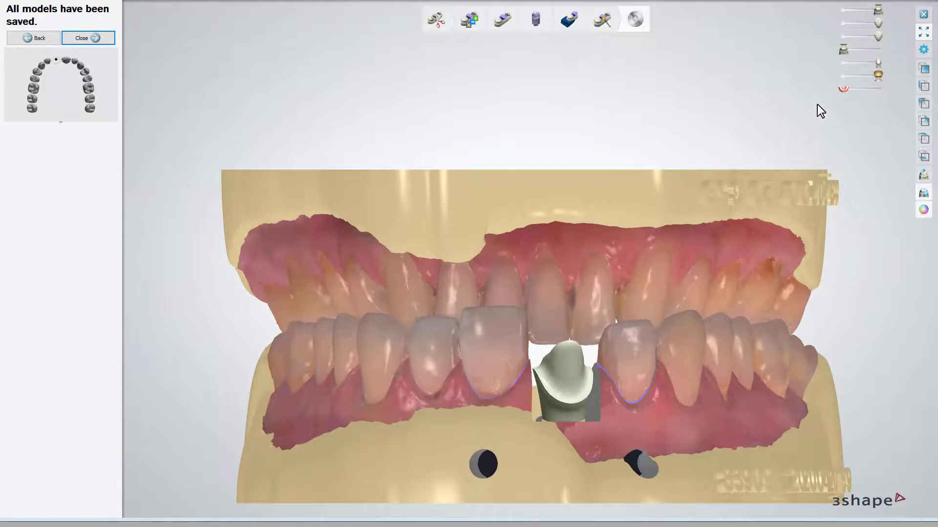
Show the gingiva, close the finished design, and reopen the implant order with Build Model
{"action": "left_click", "coordinate": [879, 89]}
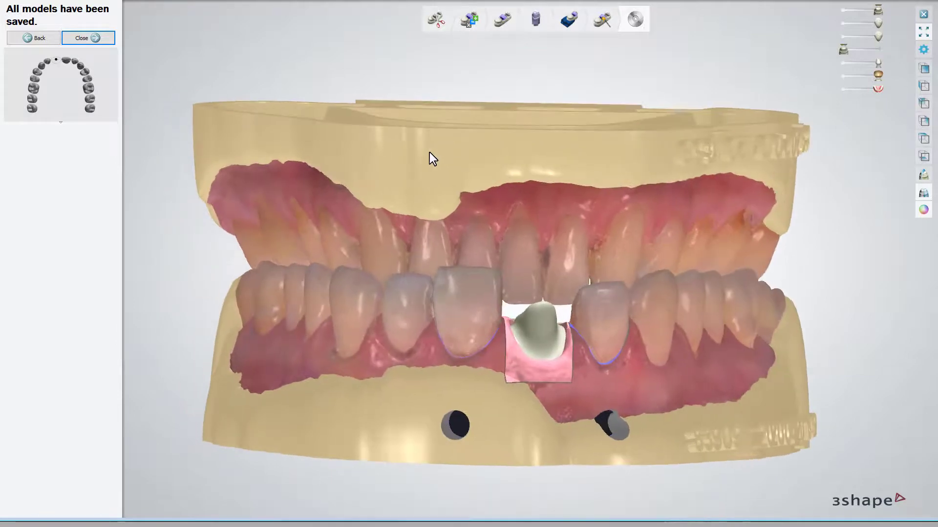
{"action": "left_click", "coordinate": [109, 41]}
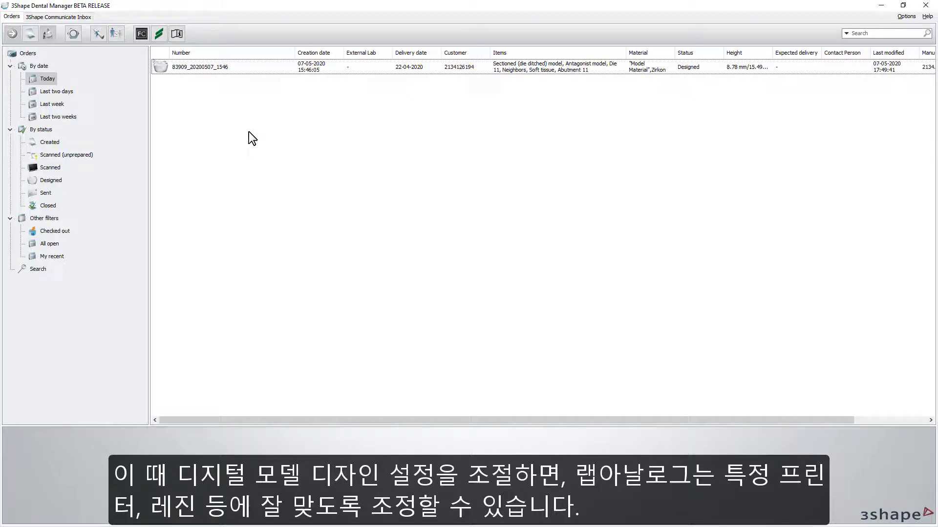
{"action": "right_click", "coordinate": [224, 69]}
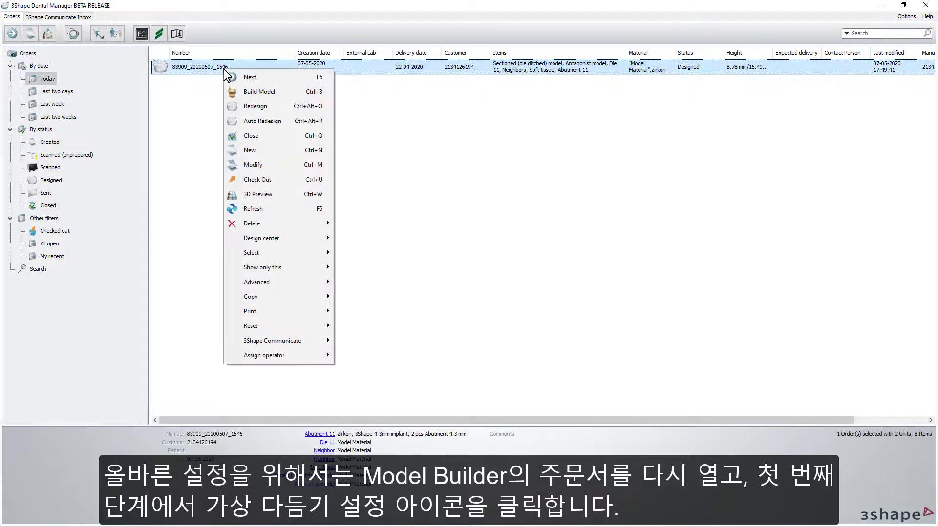
{"action": "left_click", "coordinate": [244, 90]}
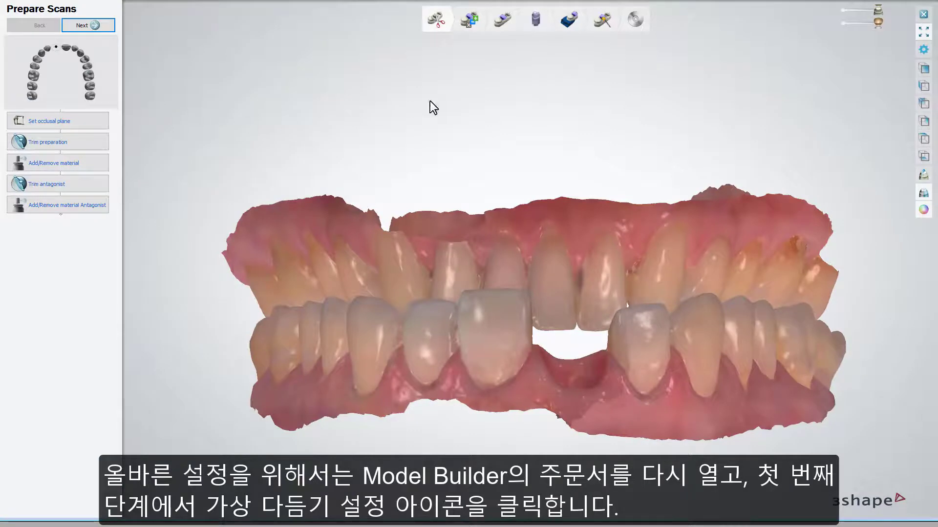
Lower the Interfaces Analog to model spacing from 0.100 to 0.090 mm in Virtual Trimming Preferences
{"action": "left_click", "coordinate": [923, 49]}
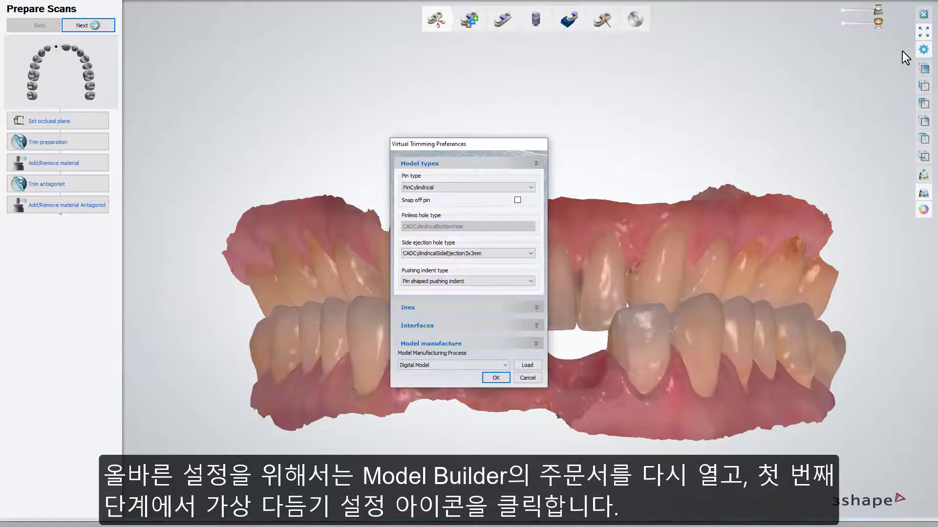
{"action": "left_click_drag", "start_coordinate": [493, 146], "coordinate": [481, 37]}
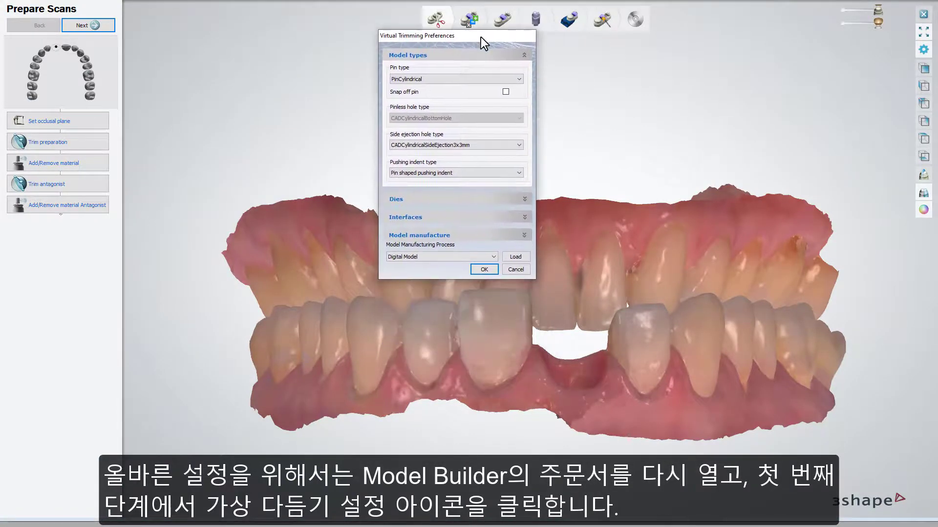
{"action": "left_click", "coordinate": [480, 218]}
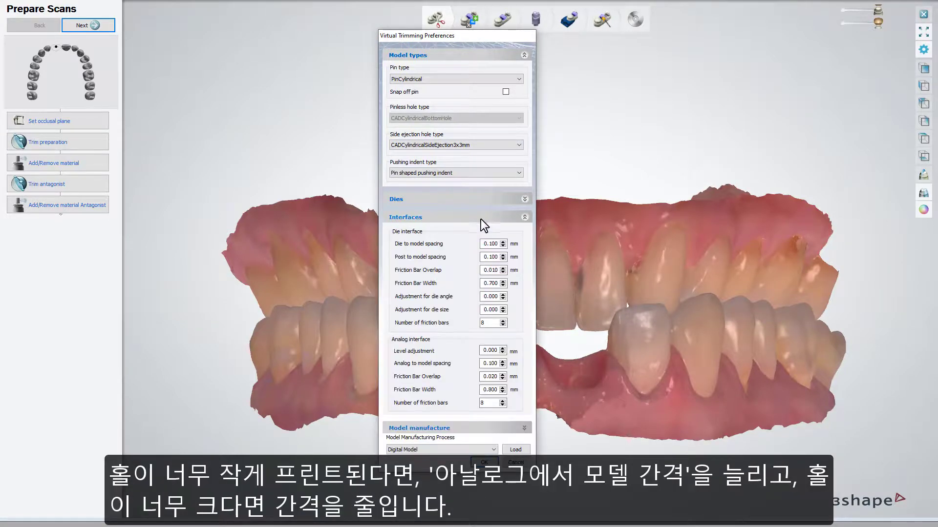
{"action": "left_click", "coordinate": [503, 366]}
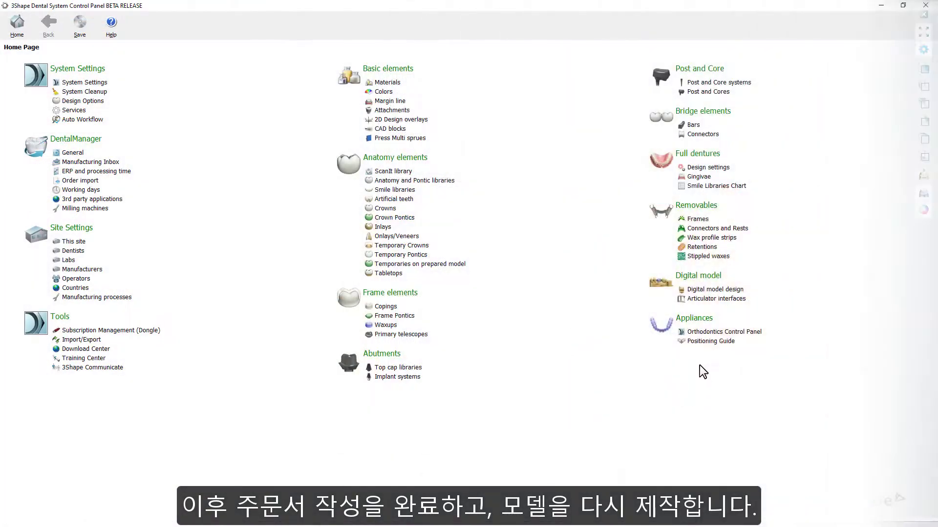
Change the Digital Model row's Analog to Model Spacing in the Digital model design table (now 0.120 mm)
{"action": "left_click", "coordinate": [722, 289]}
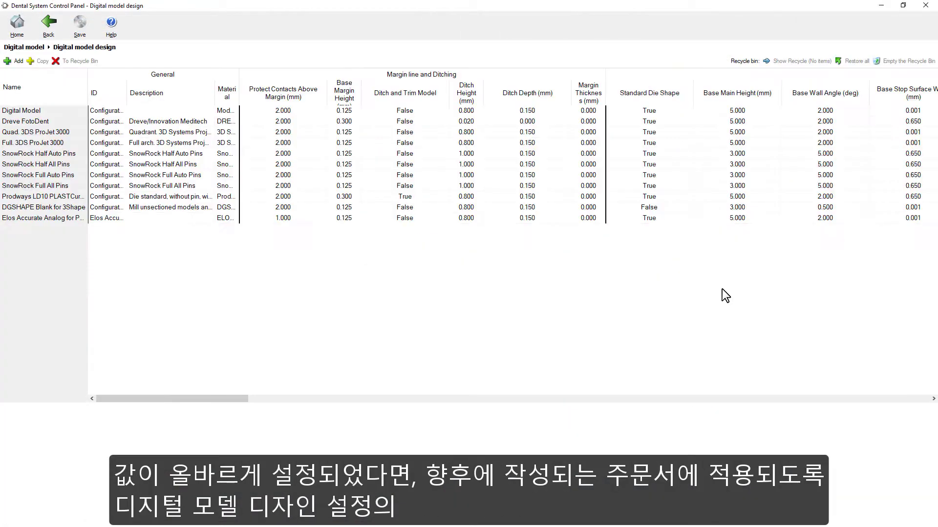
{"action": "left_click", "coordinate": [354, 399]}
{"action": "left_click_drag", "start_coordinate": [354, 403], "coordinate": [929, 405]}
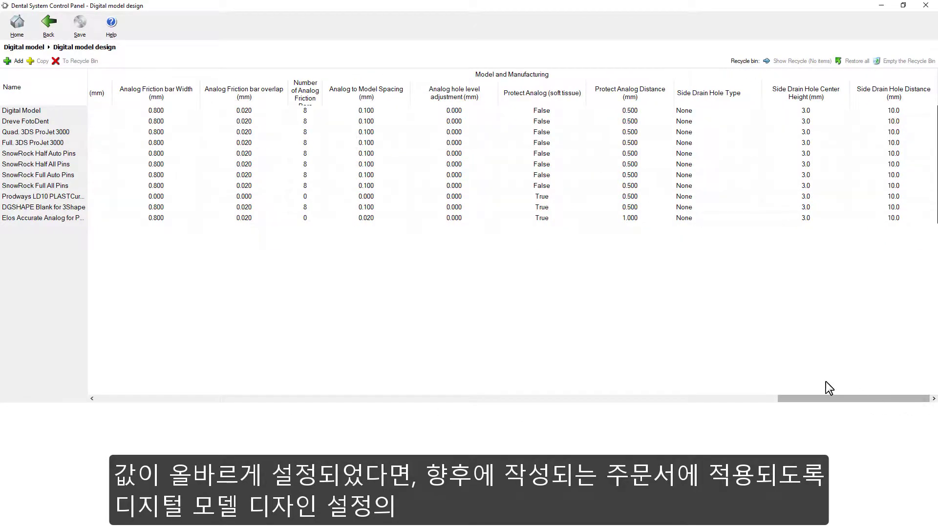
{"action": "left_click", "coordinate": [392, 111]}
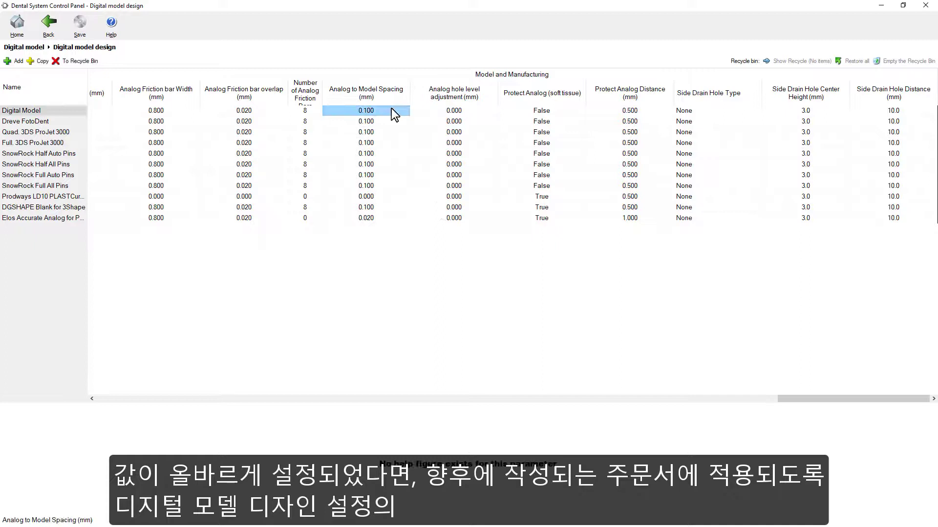
{"action": "left_click", "coordinate": [367, 112]}
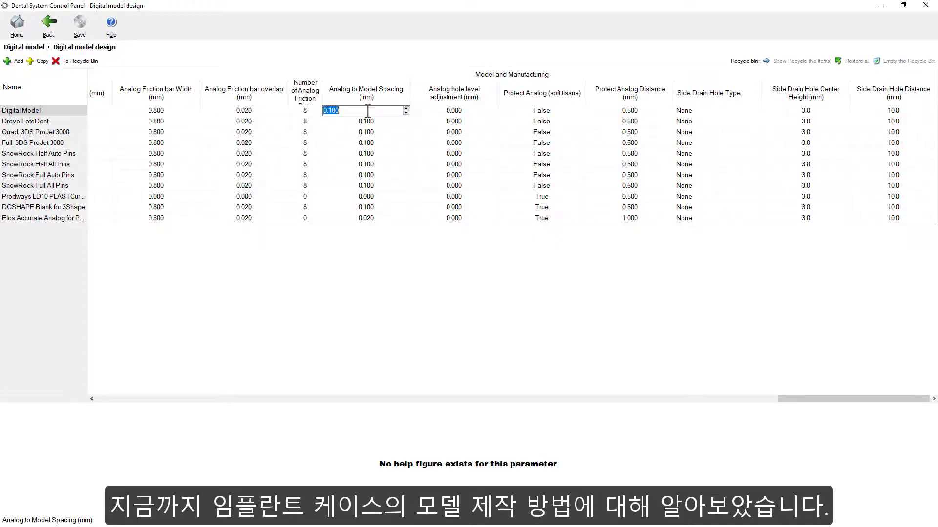
{"action": "left_click", "coordinate": [406, 108]}
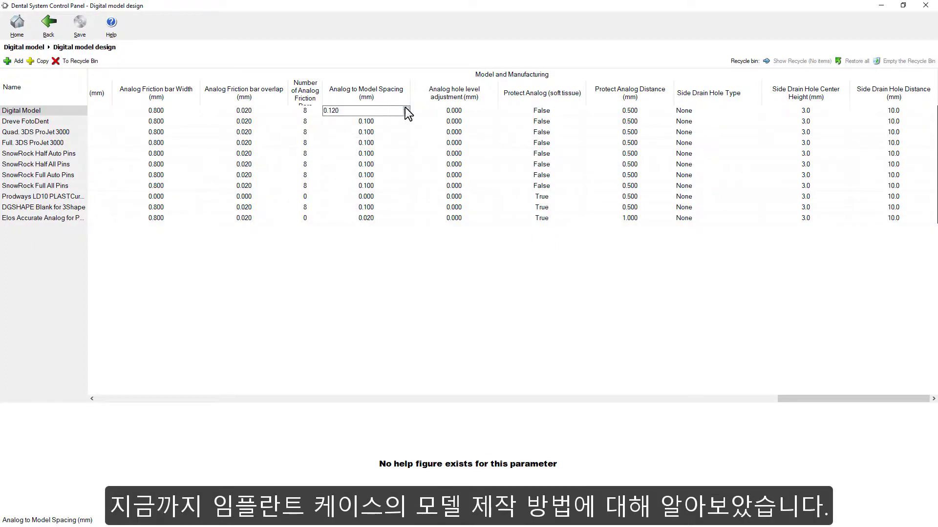